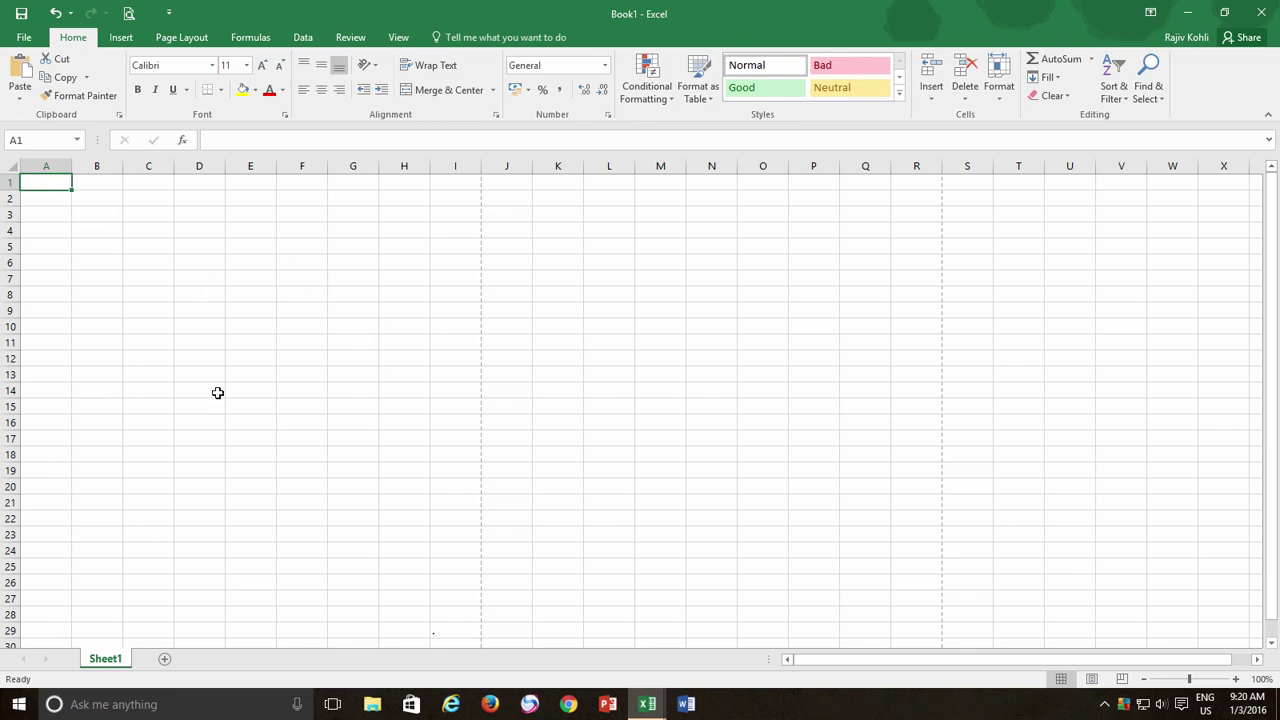
Step: Preview the blank Book1 sheet's printout, then return to the sheet
click(23, 39)
click(39, 256)
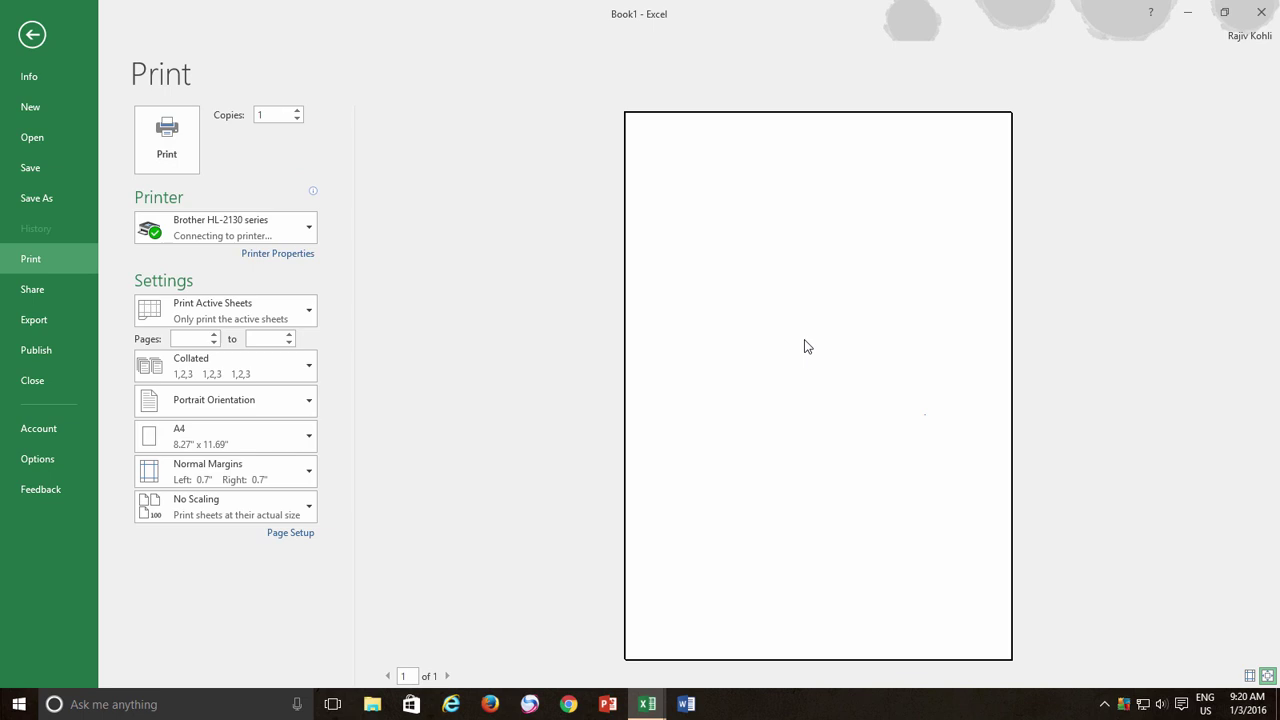
key(Escape)
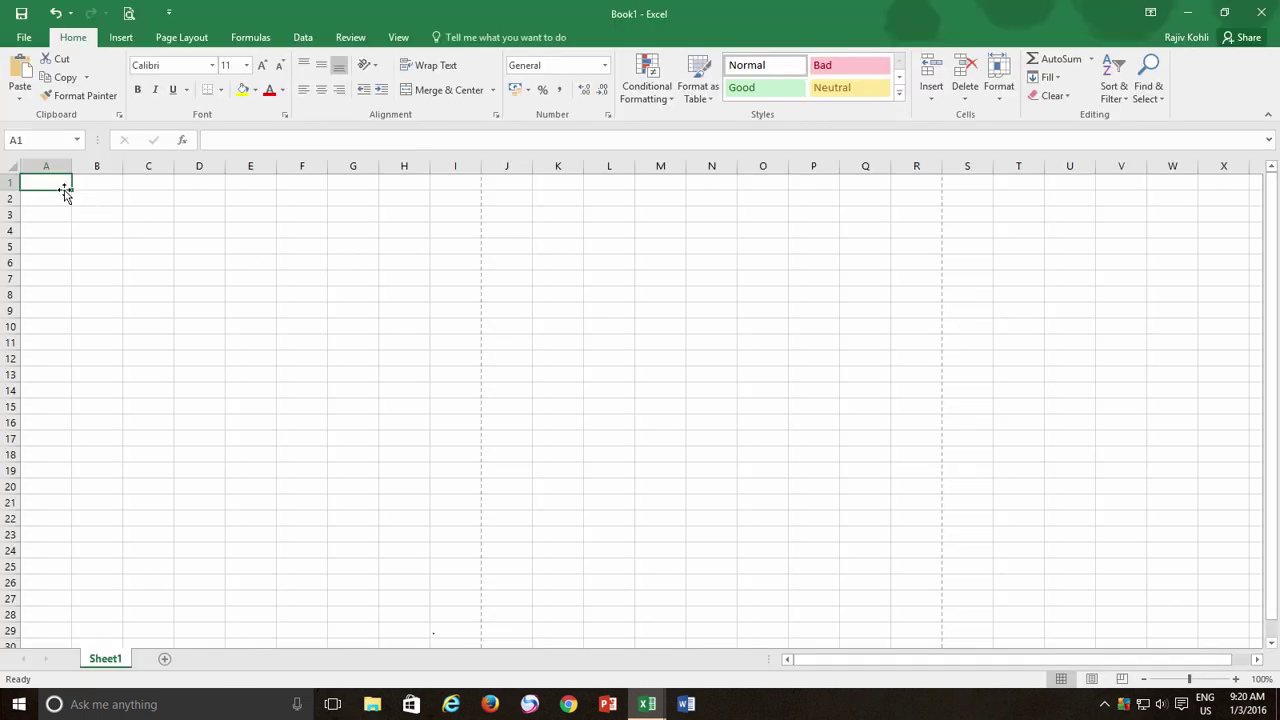
Step: Enter 1 in A1 and fill the values 1–9 across columns A–I down to row 21
text(1)
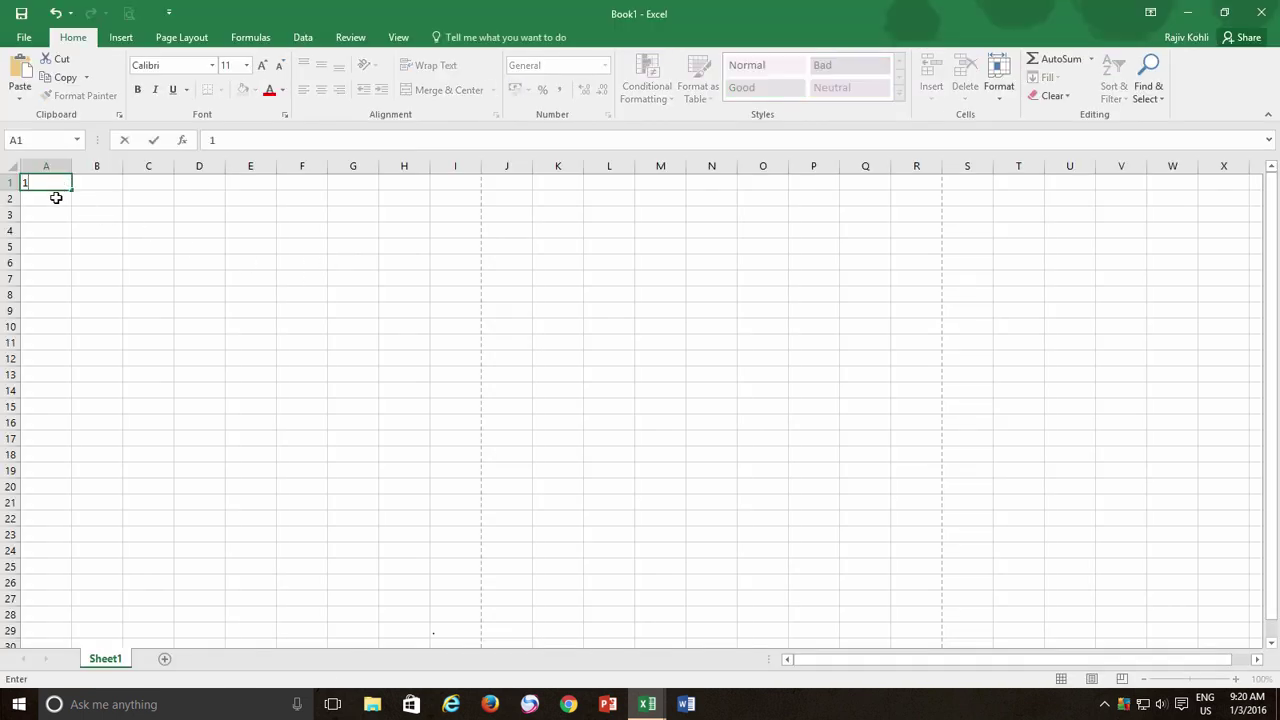
key(Return)
click(54, 180)
drag(70, 188, 481, 511)
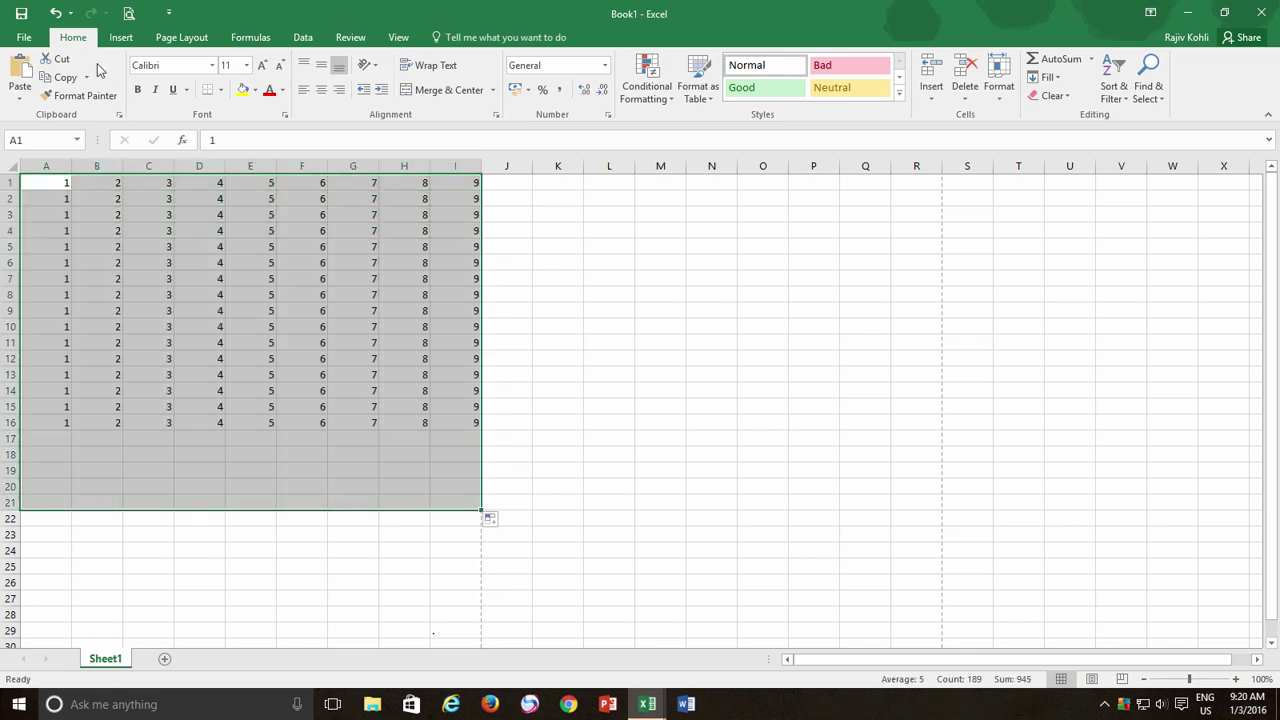
Step: Preview the numbered sheet's printout, deselect the range, and list the open Excel windows
click(24, 37)
click(40, 258)
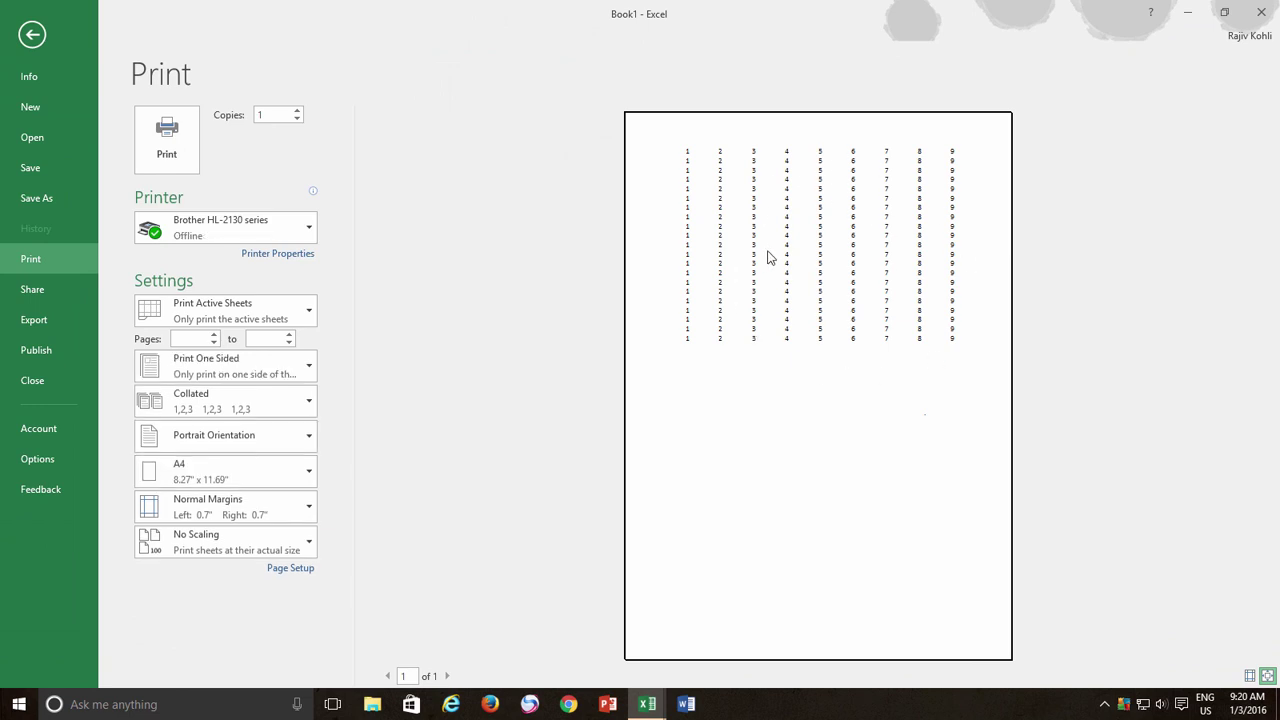
click(32, 34)
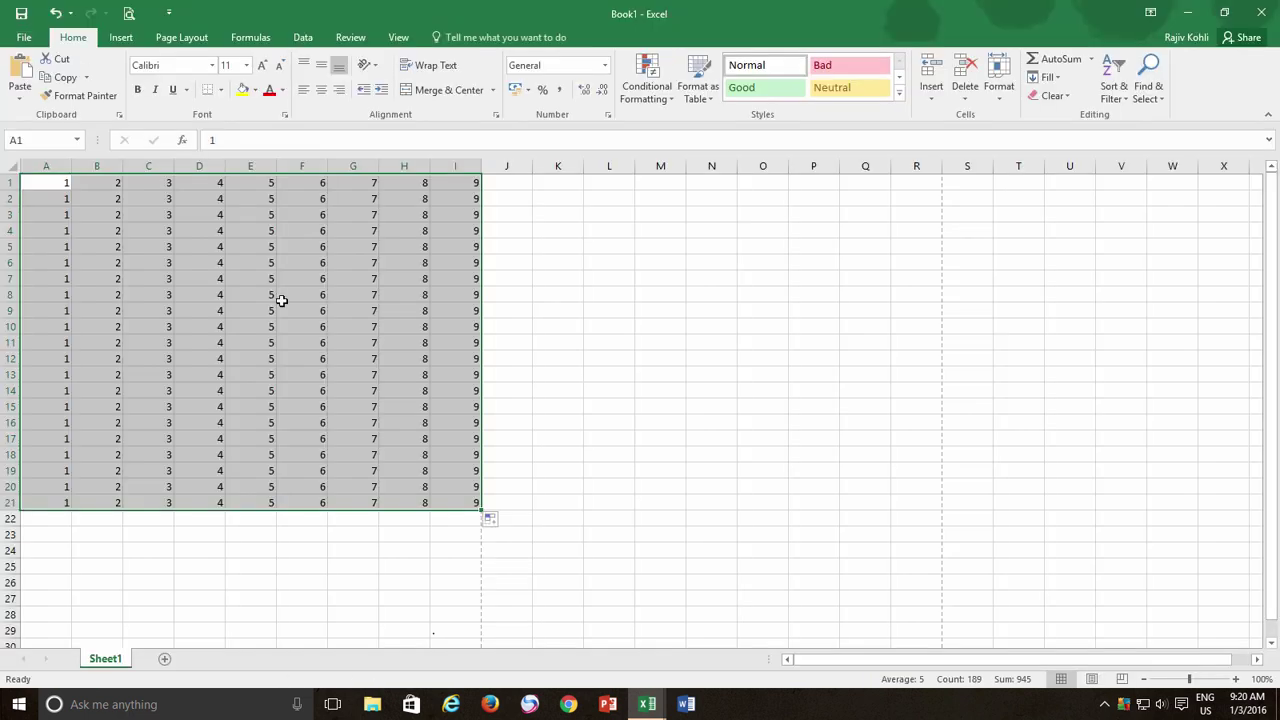
click(388, 260)
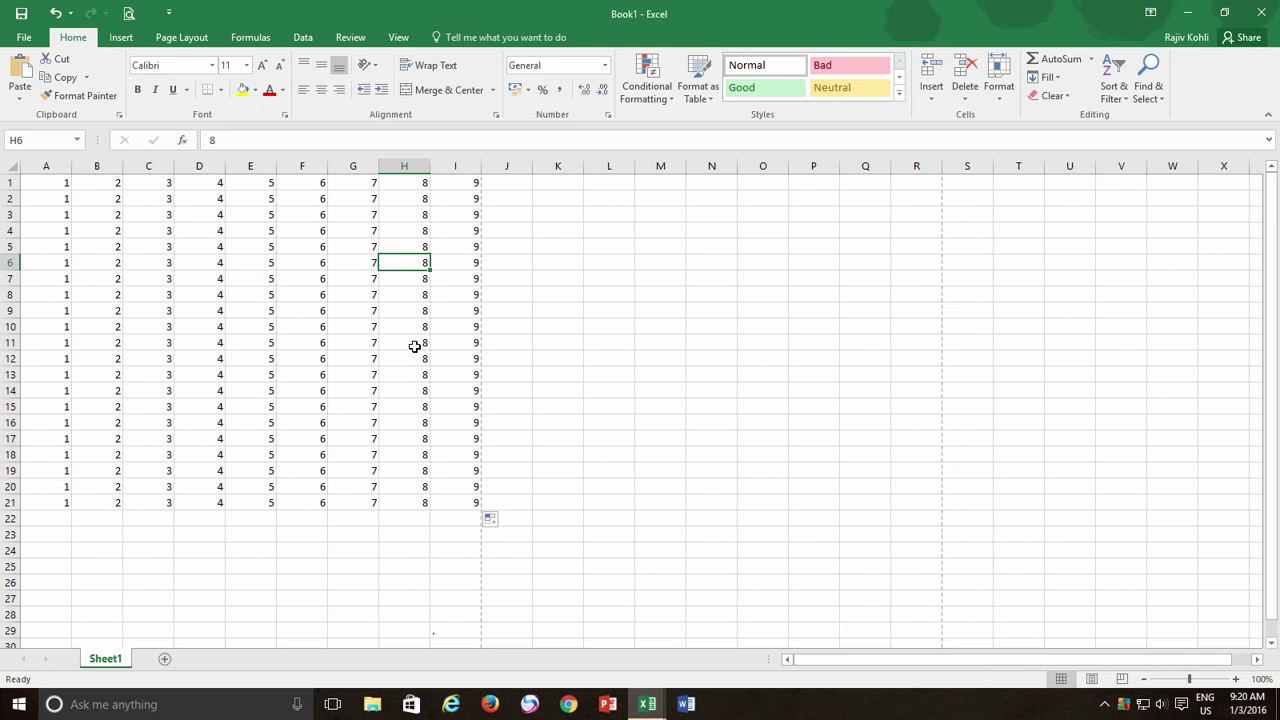
click(648, 703)
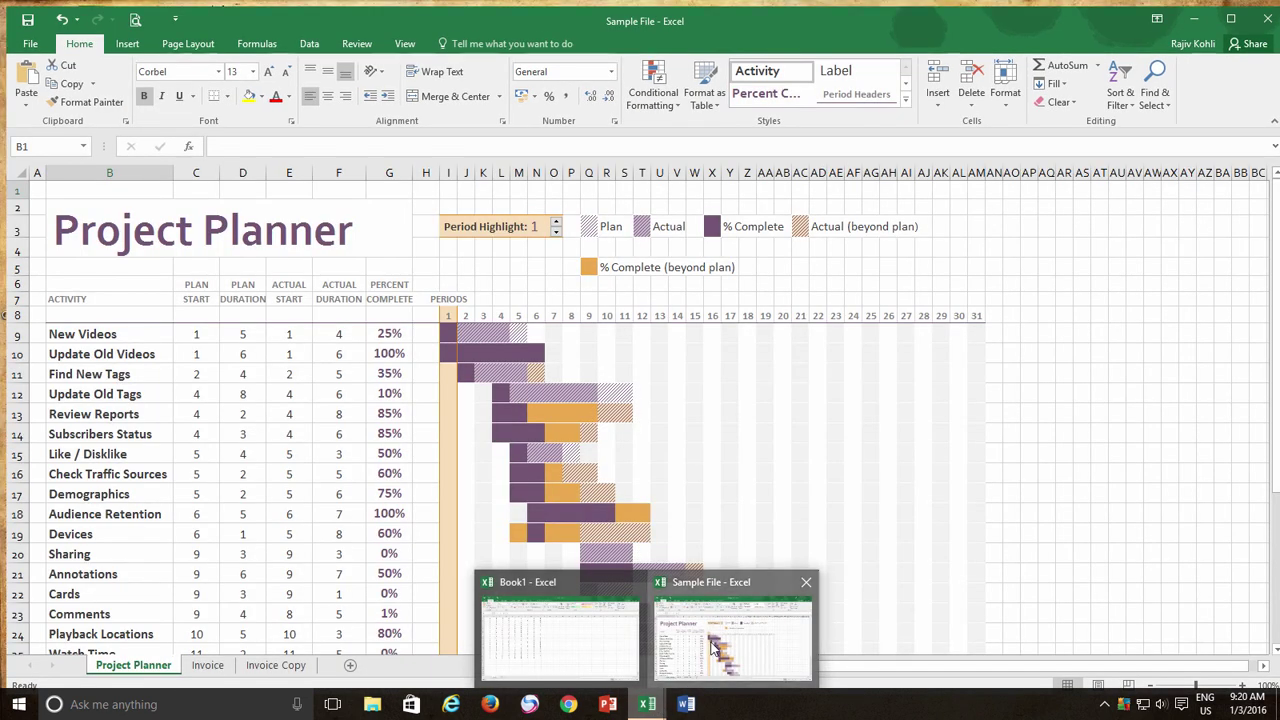
Step: Bring the Sample File workbook forward and preview the Invoice sheet's printout
click(712, 650)
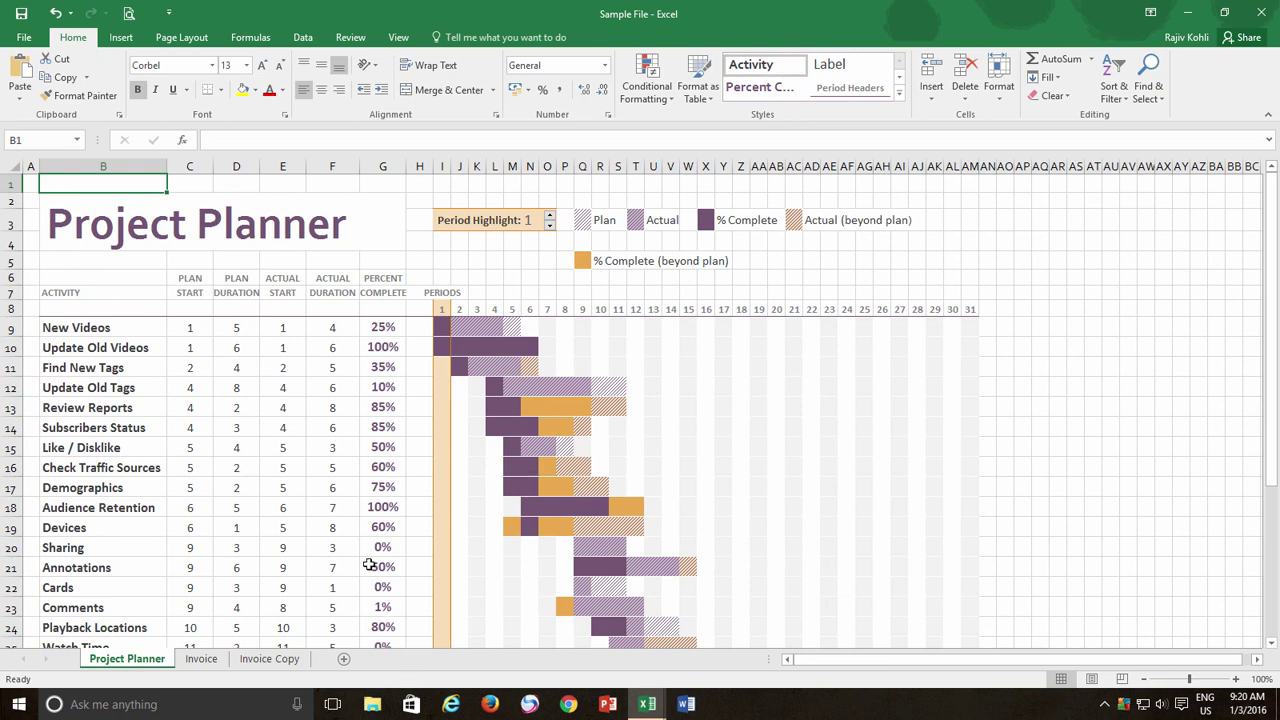
click(208, 660)
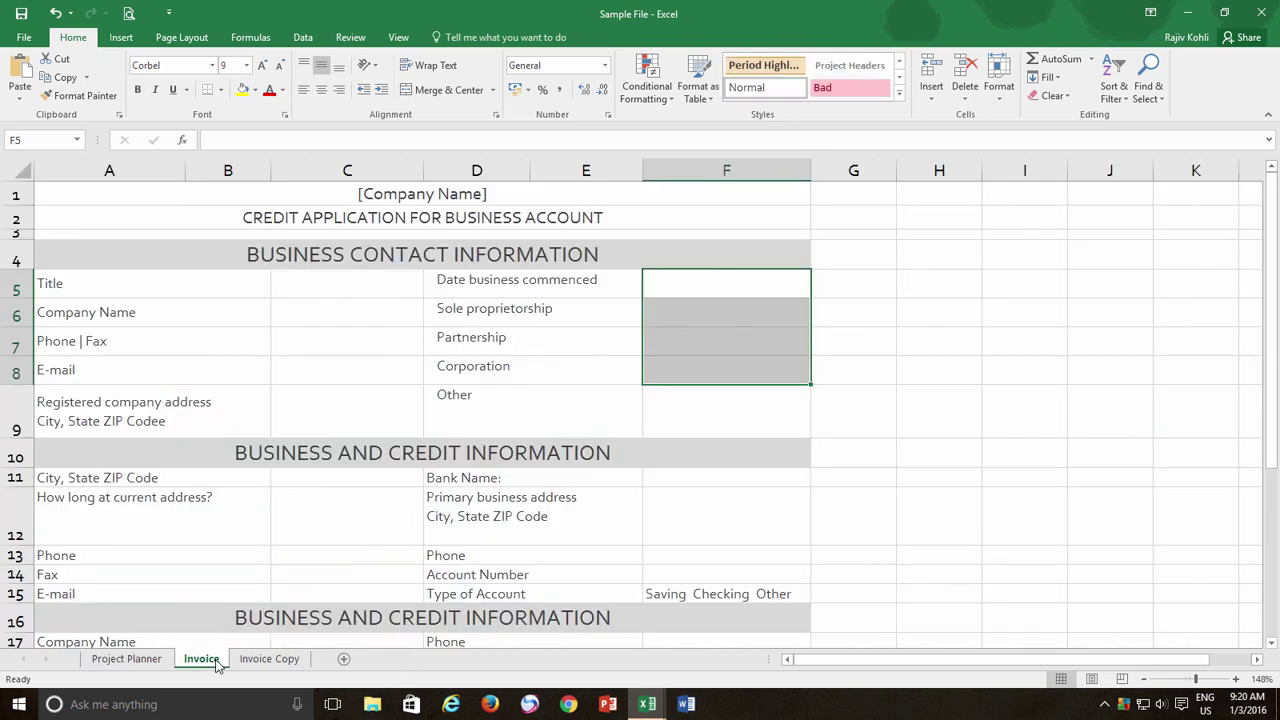
click(128, 13)
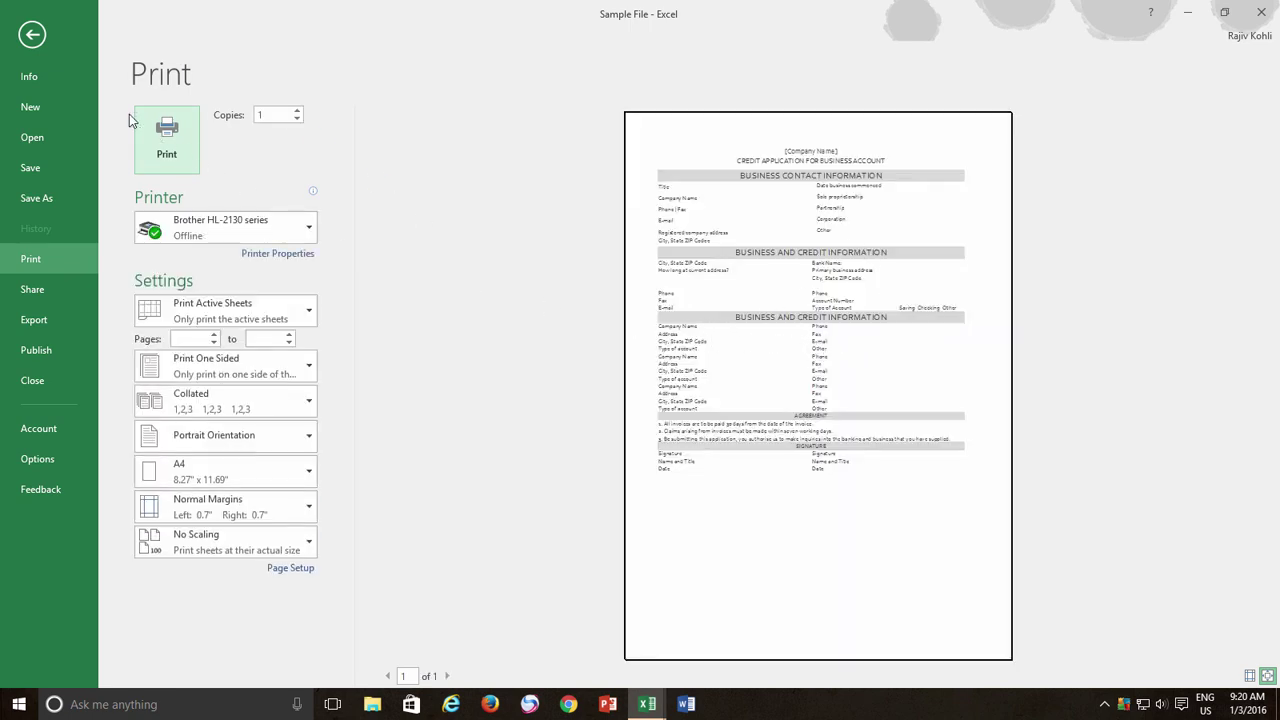
click(33, 36)
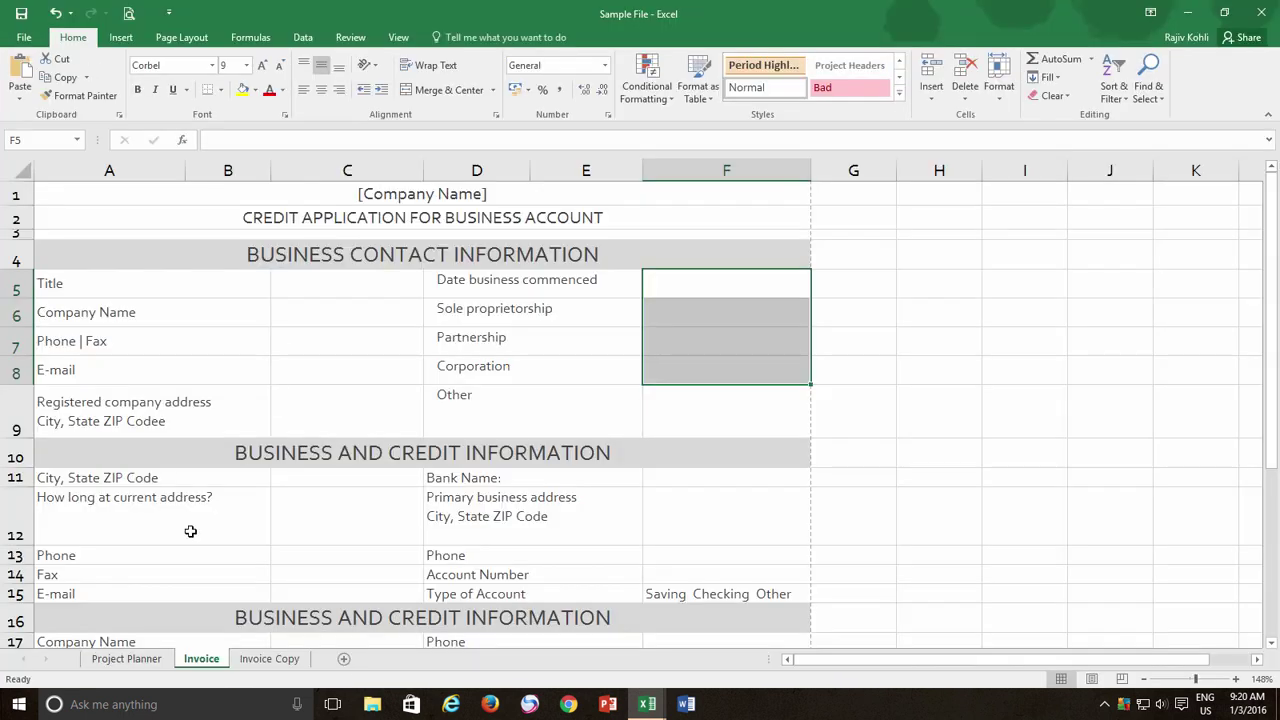
Step: Open the Project Planner Gantt sheet and select cells J1:AJ2, J5:M5 and M6
click(132, 659)
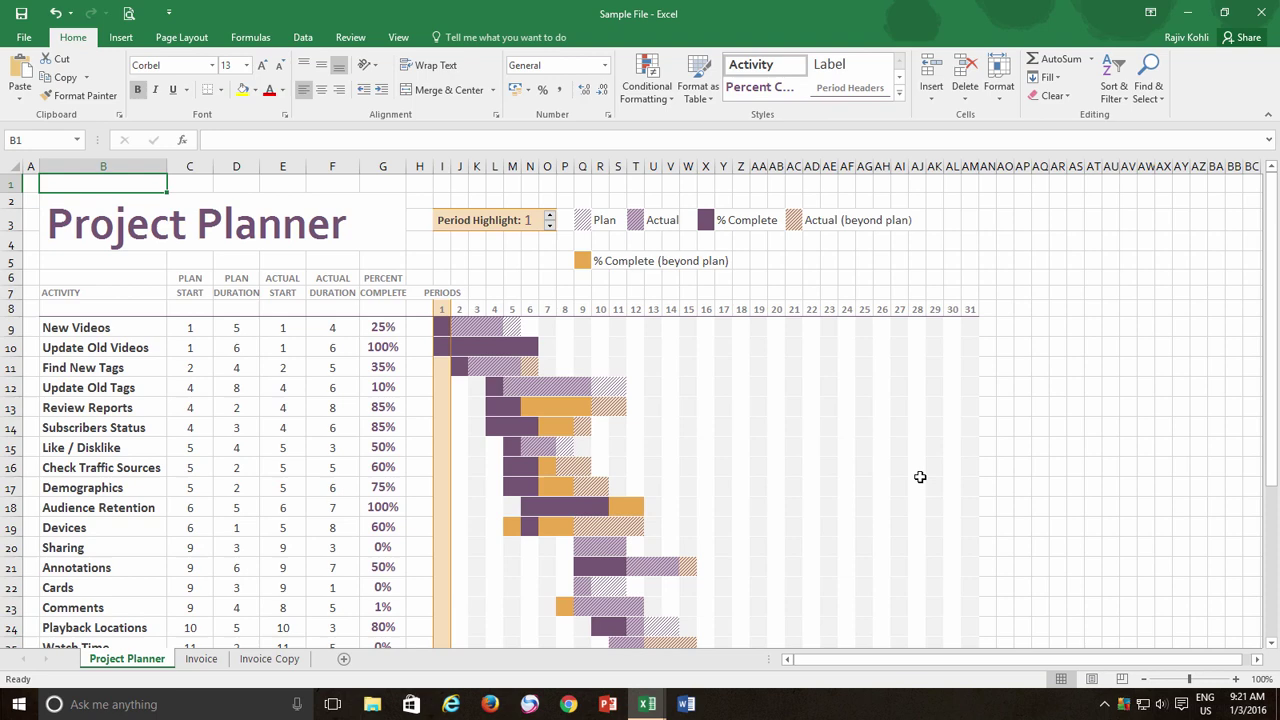
scroll(895, 450, down, 5)
scroll(888, 444, up, 5)
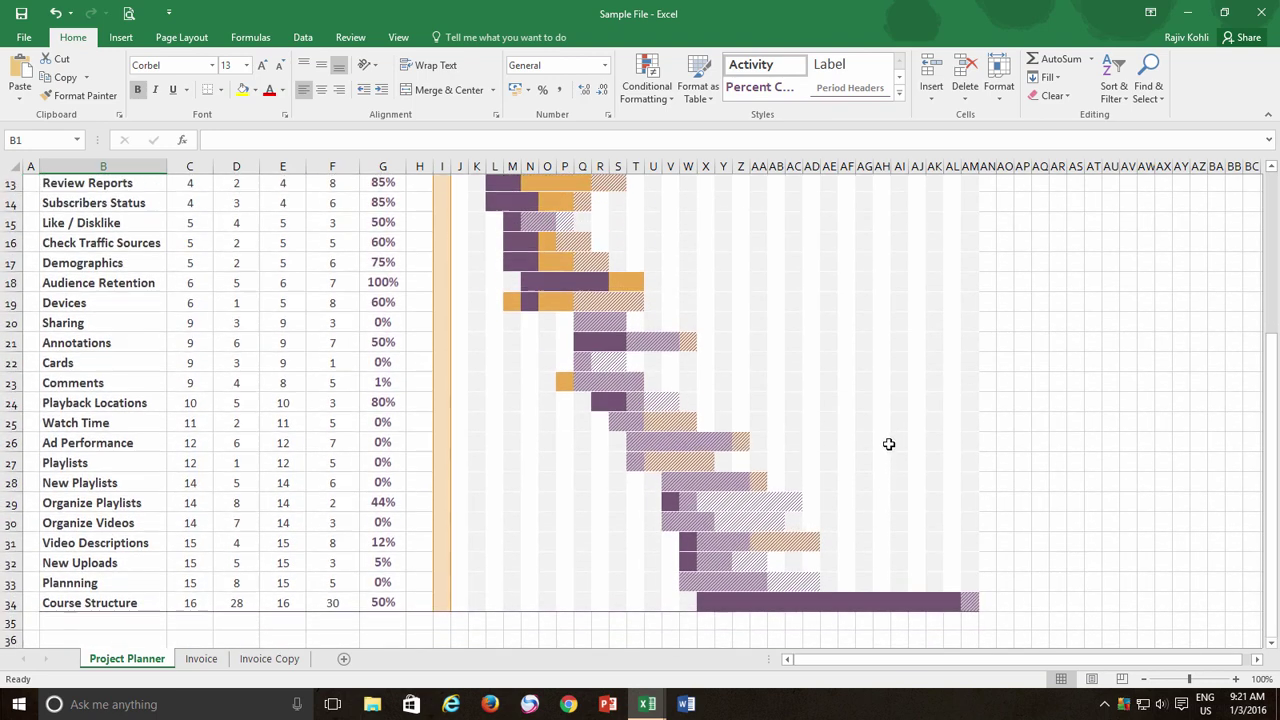
drag(821, 260, 937, 266)
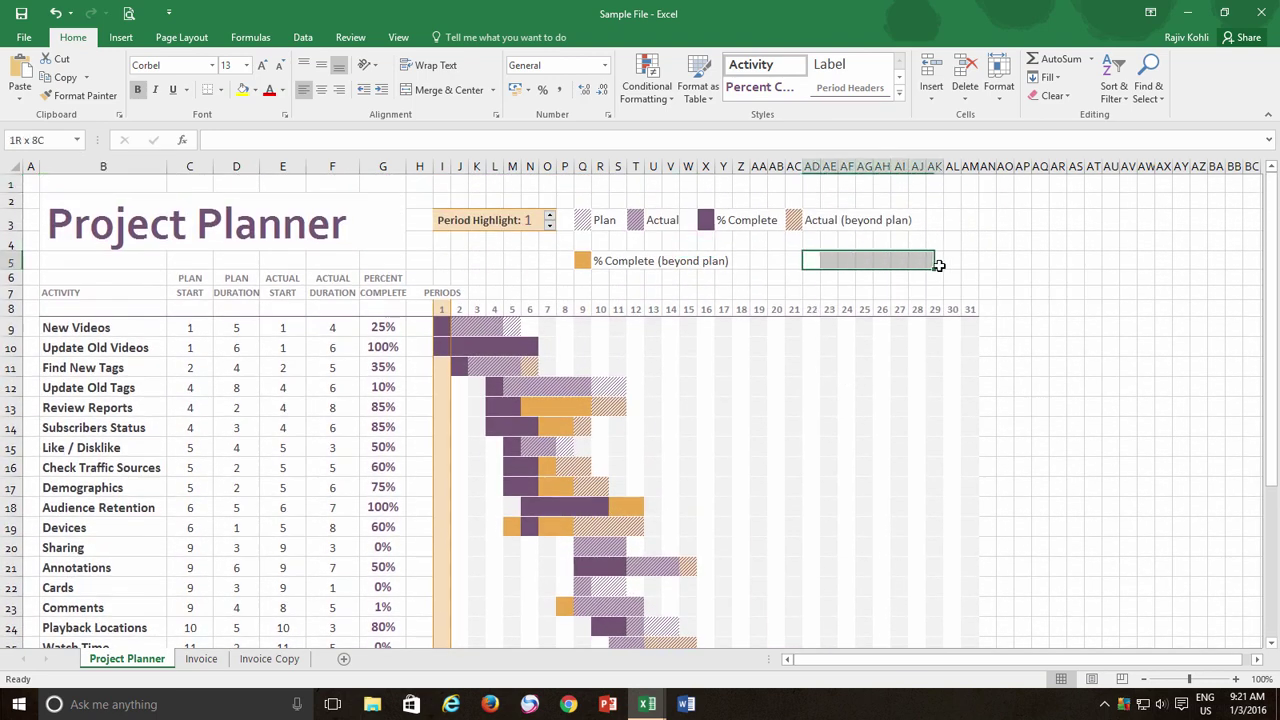
drag(462, 185, 915, 193)
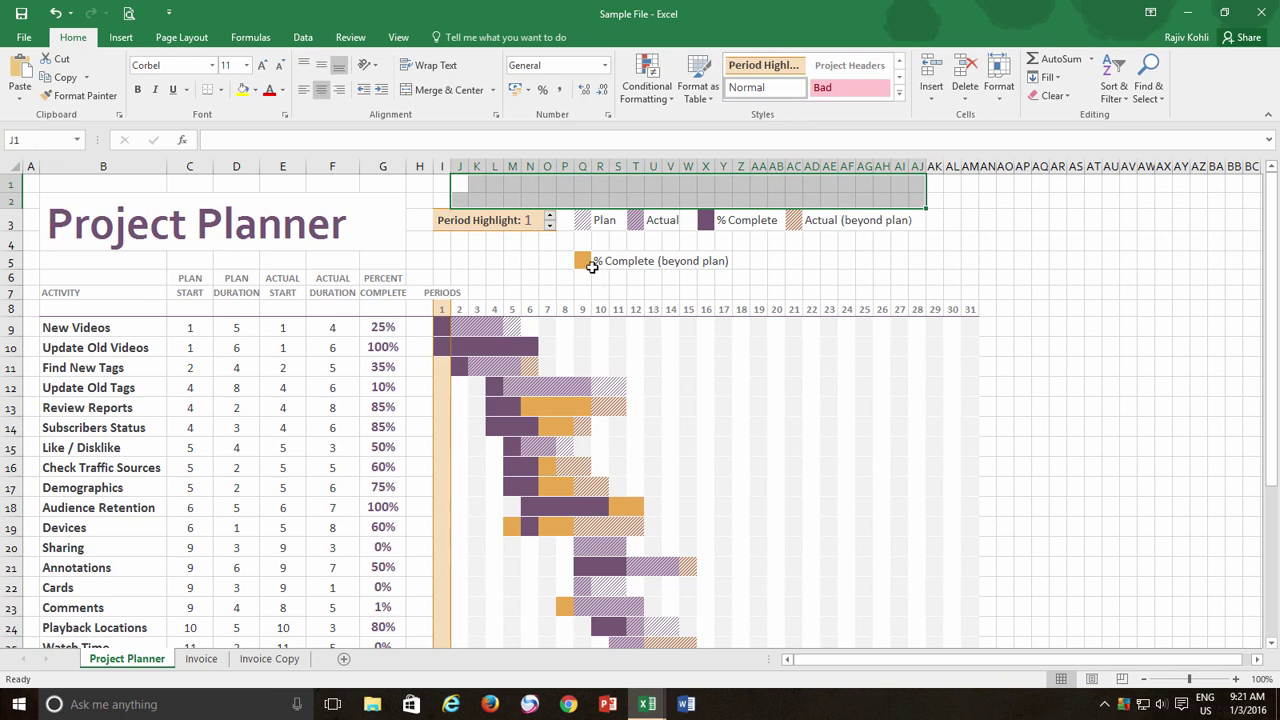
drag(456, 266, 505, 268)
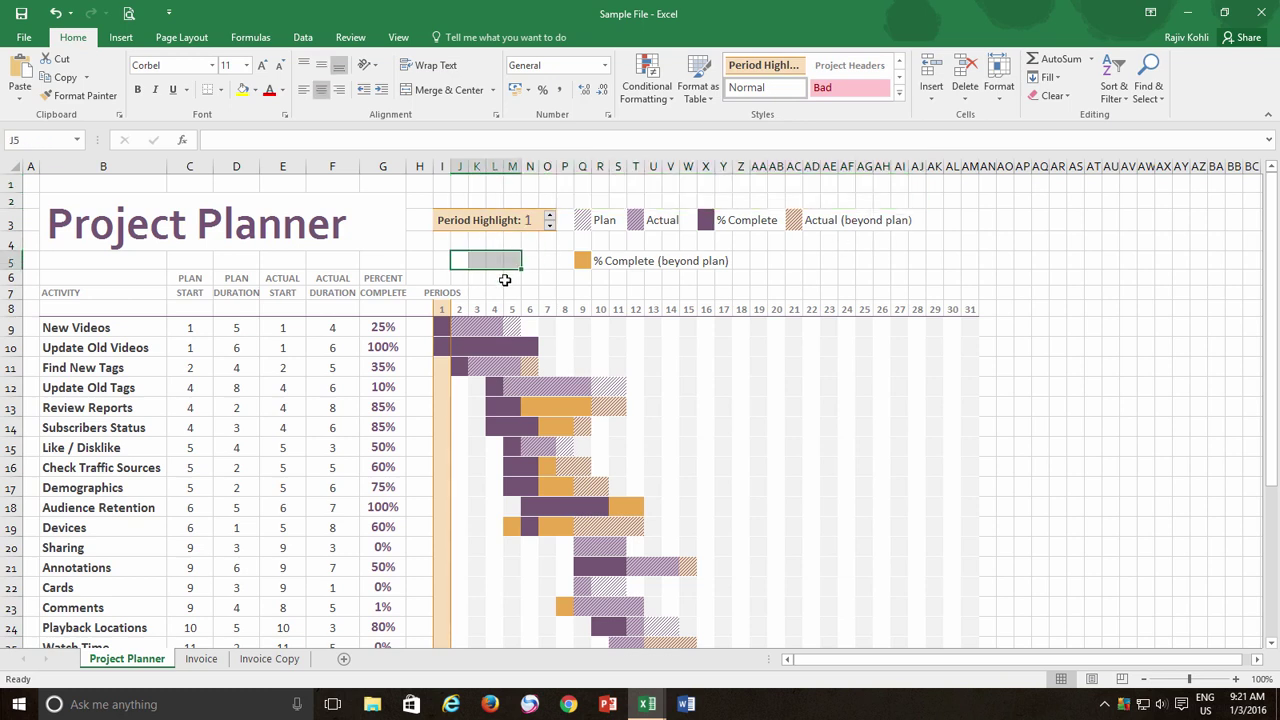
click(512, 279)
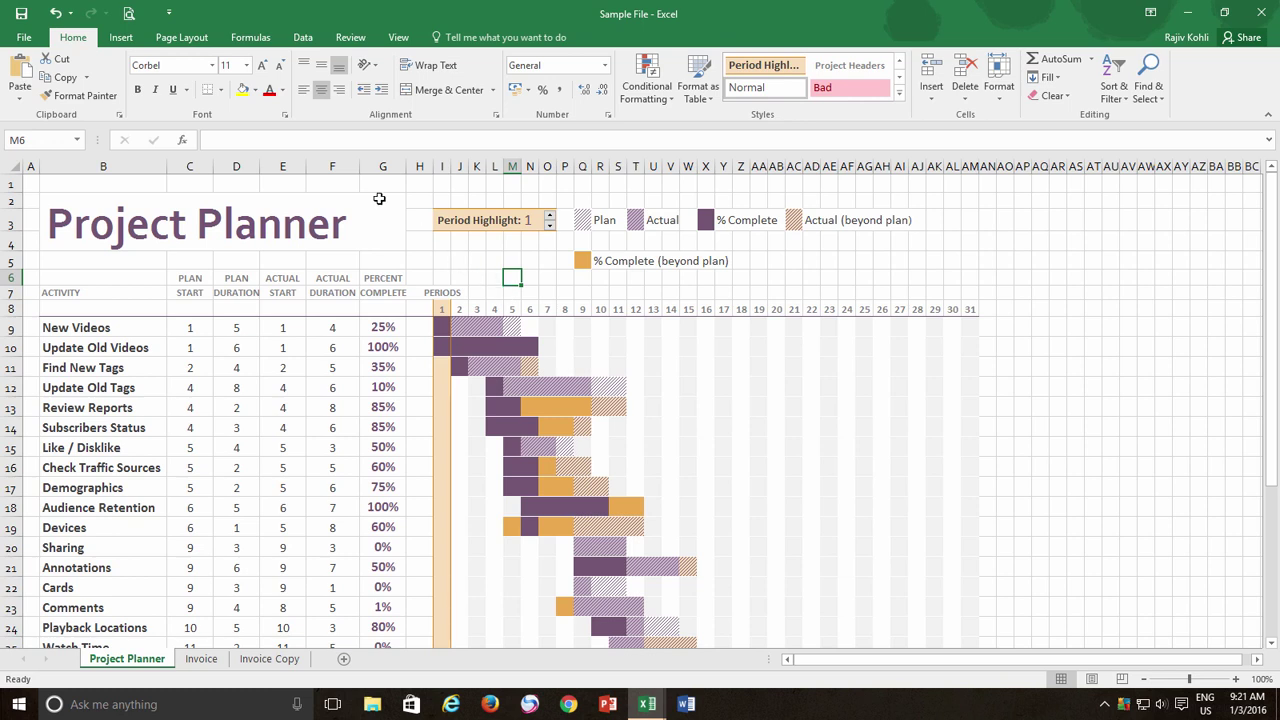
Step: Uncheck Gridlines View in Page Layout's Sheet Options for the Project Planner sheet
click(198, 38)
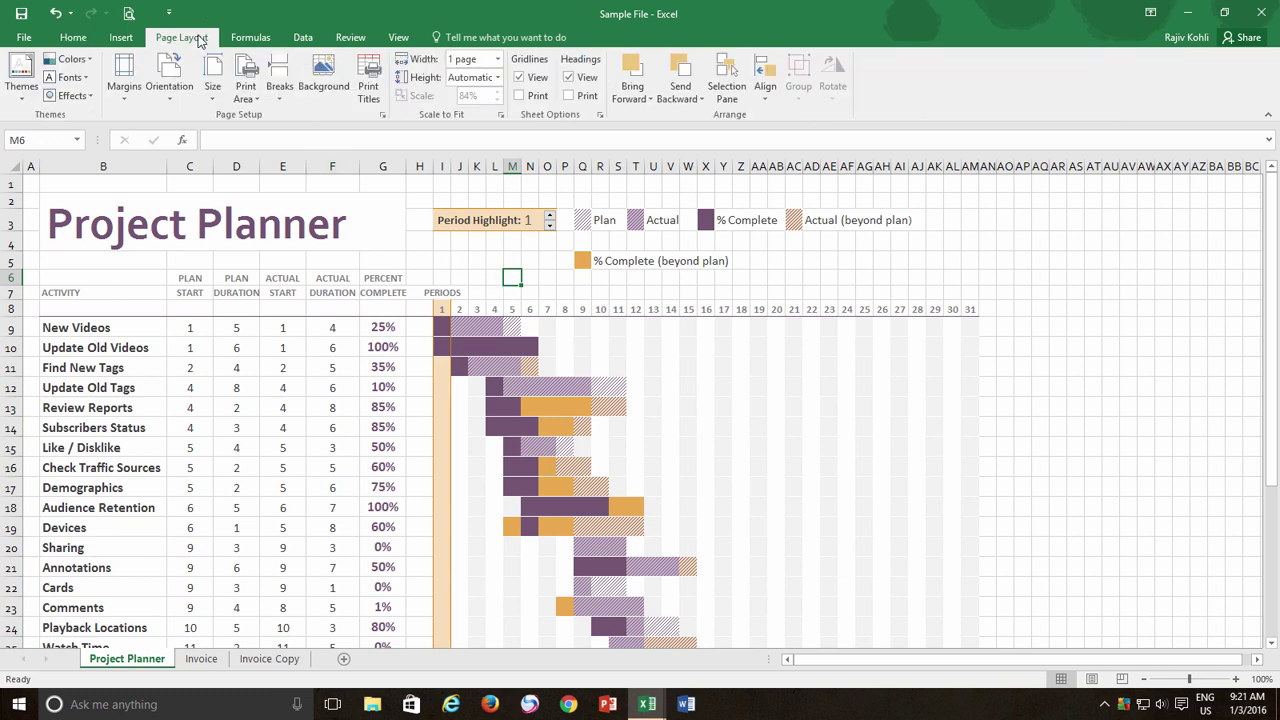
click(519, 78)
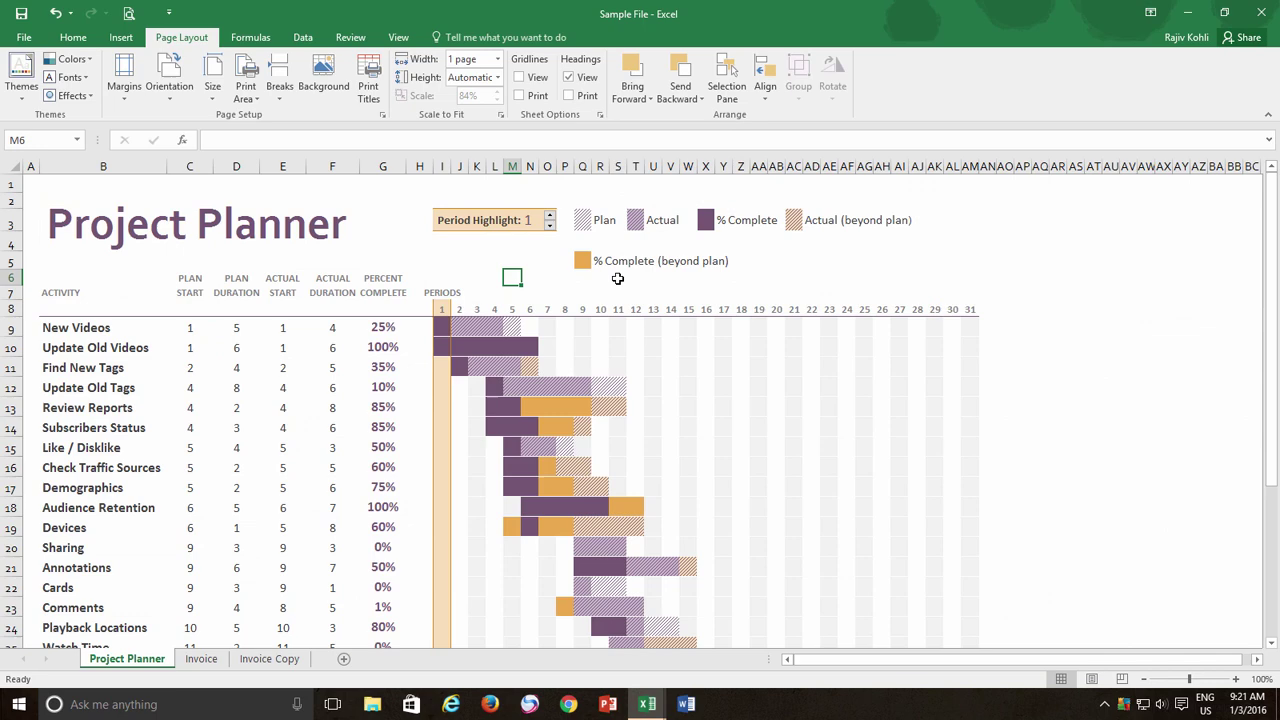
scroll(375, 370, down, 5)
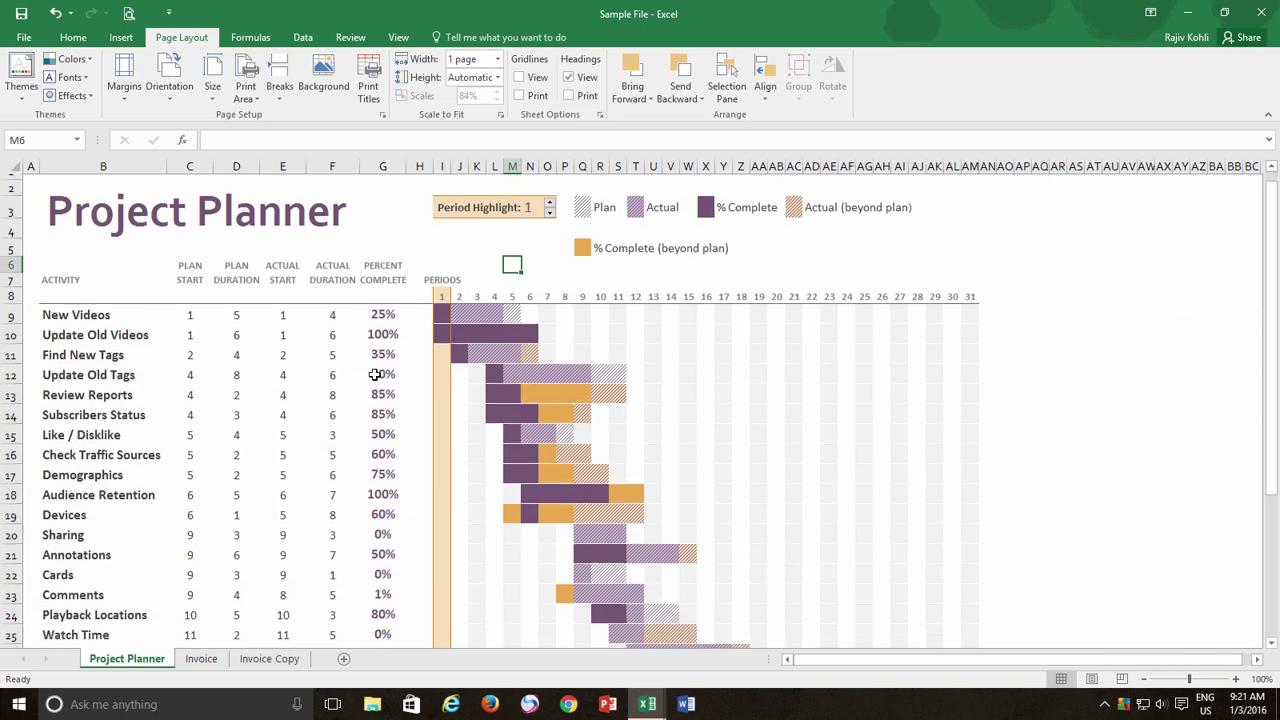
scroll(375, 355, up, 5)
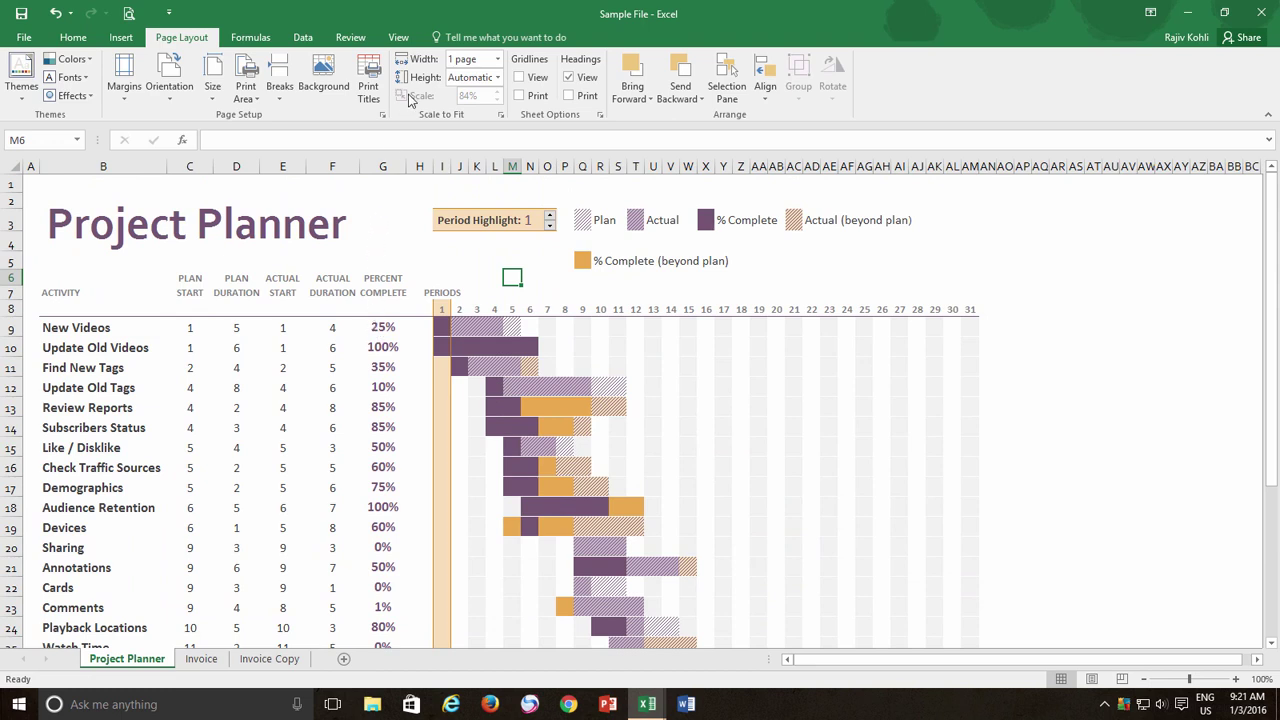
Step: Show gridlines again from the View tab, then hide them via Page Layout's Gridlines View
click(397, 40)
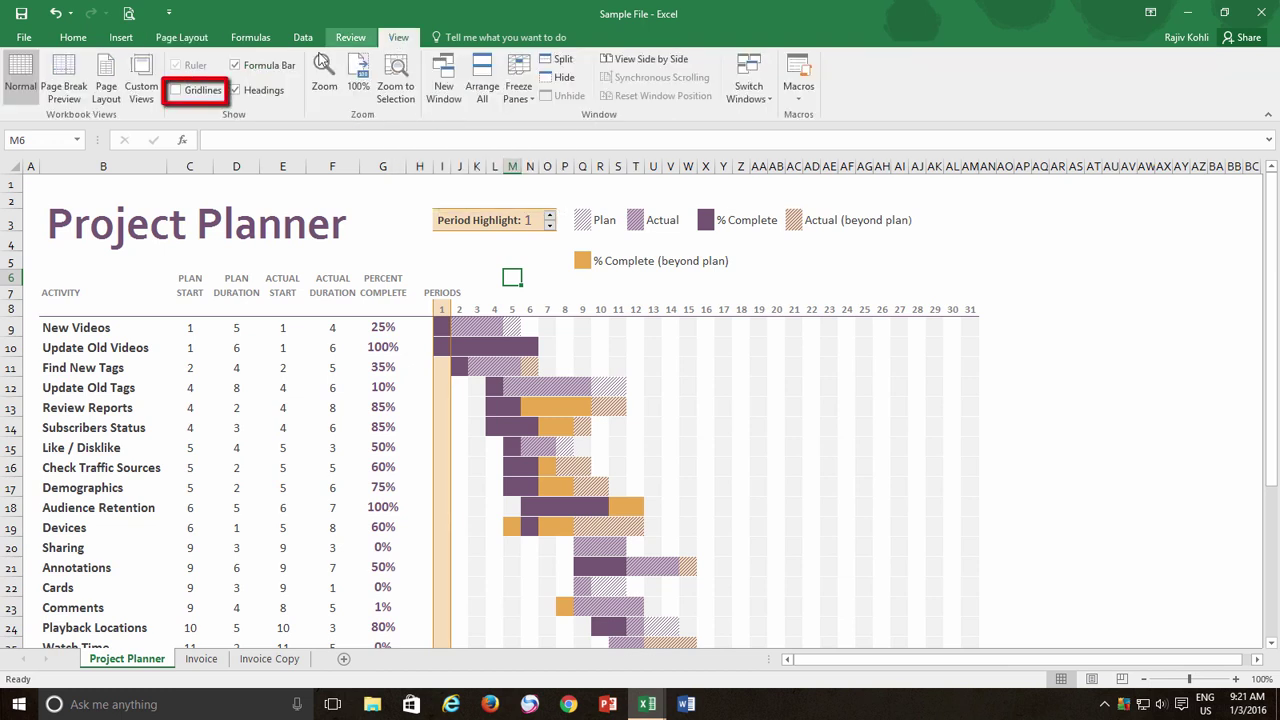
click(192, 96)
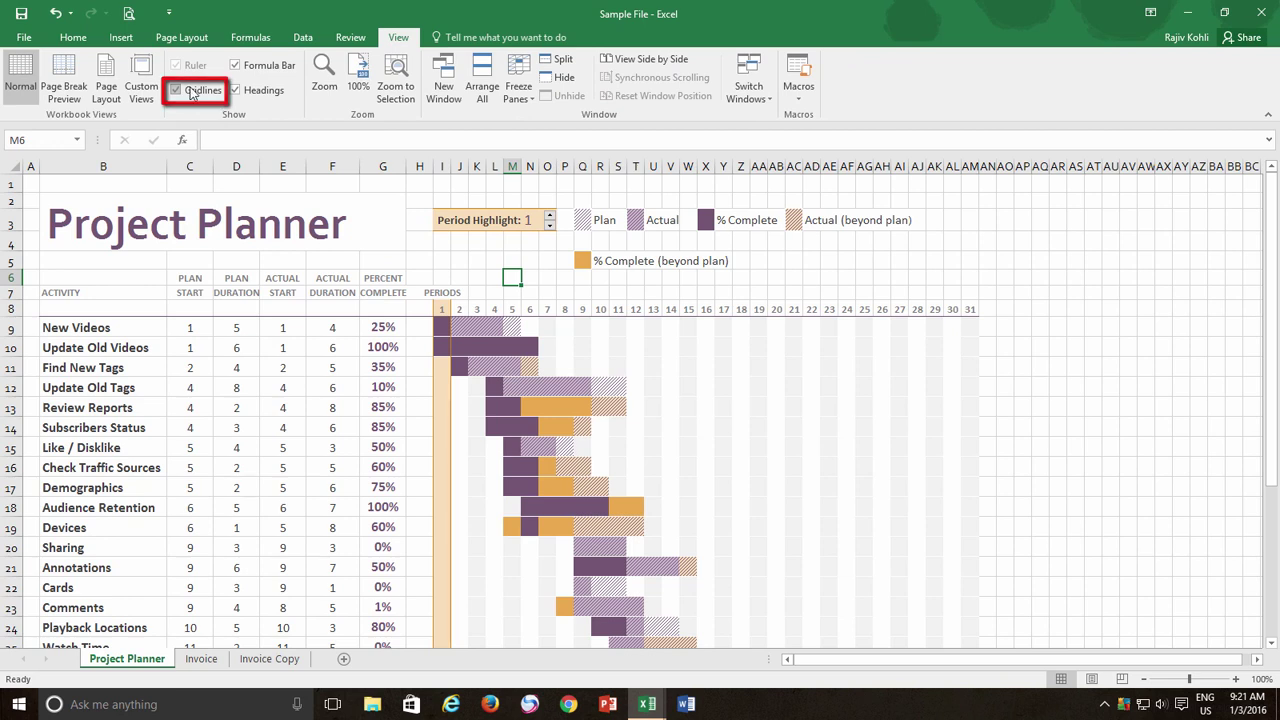
click(186, 40)
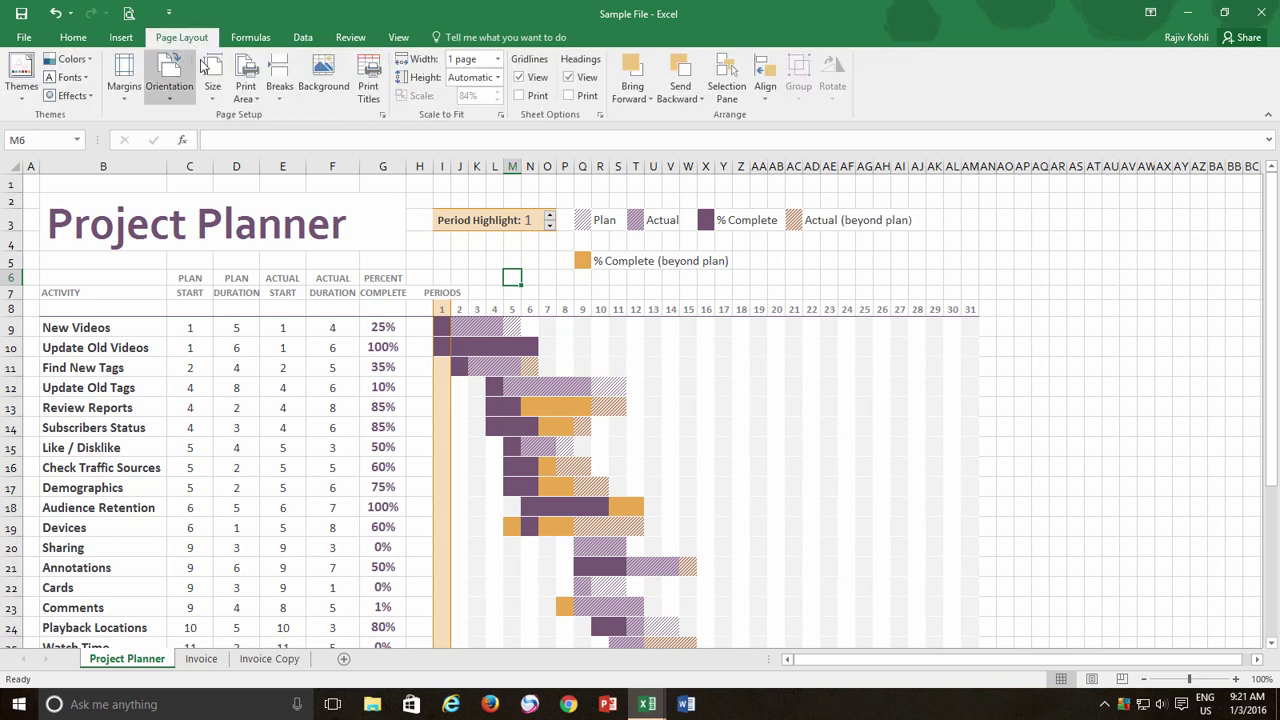
click(519, 78)
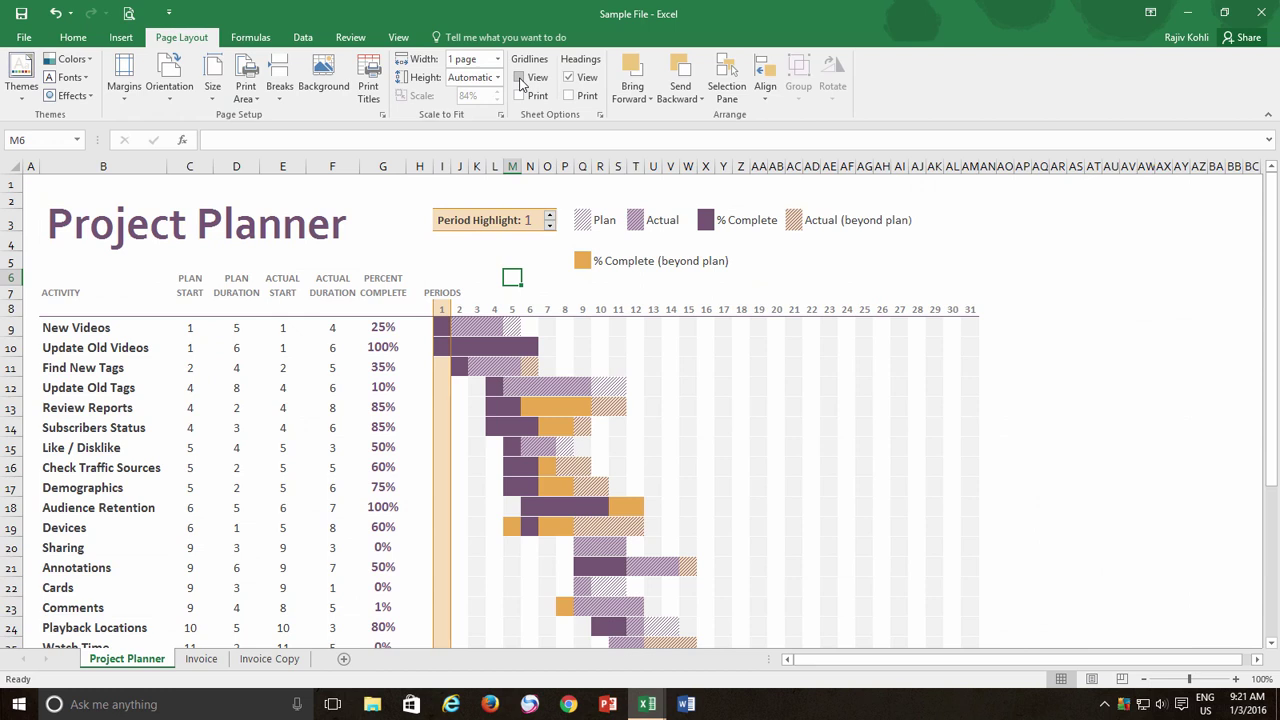
click(400, 38)
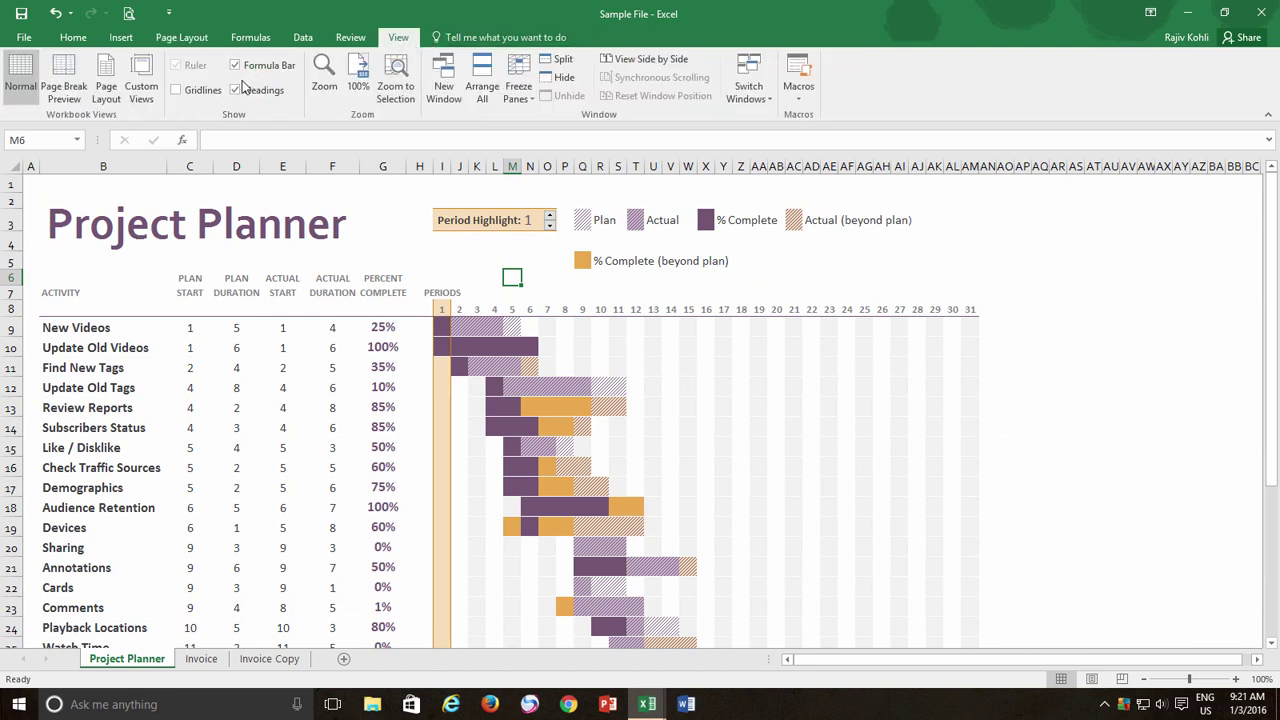
Step: Switch to the Invoice sheet, scroll down, and open its print preview with Ctrl+P
click(203, 659)
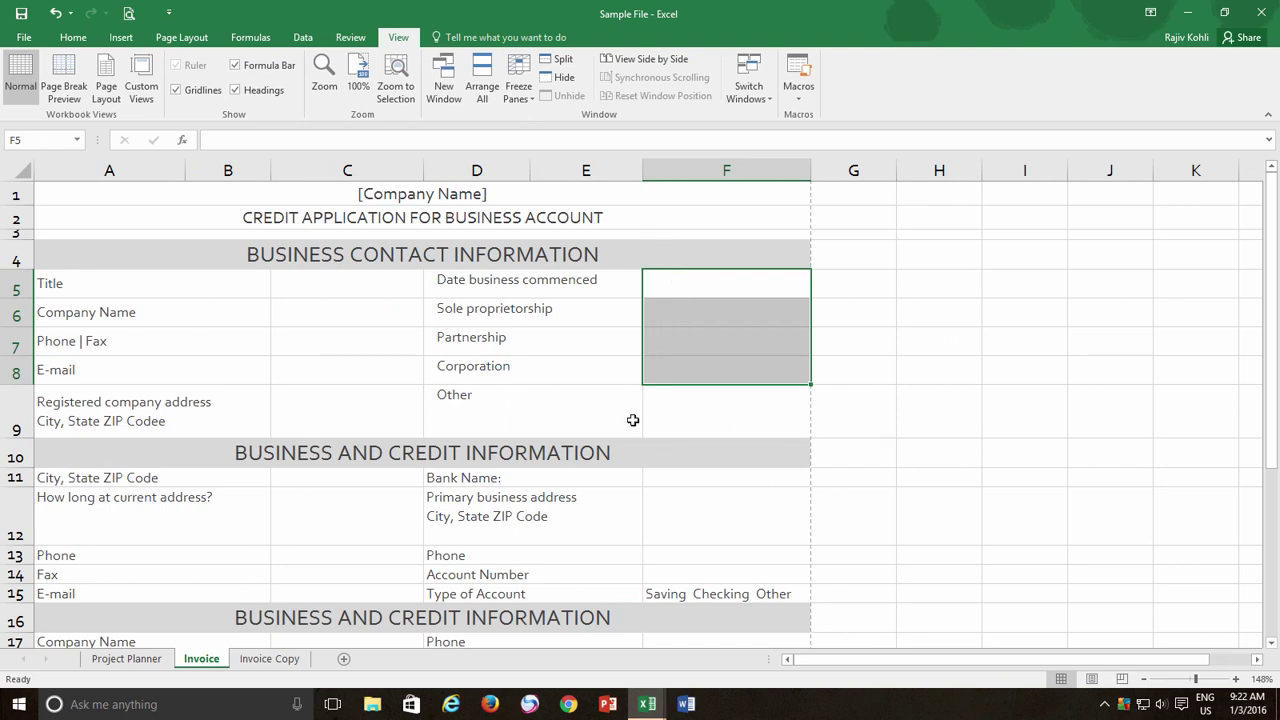
scroll(580, 446, down, 1)
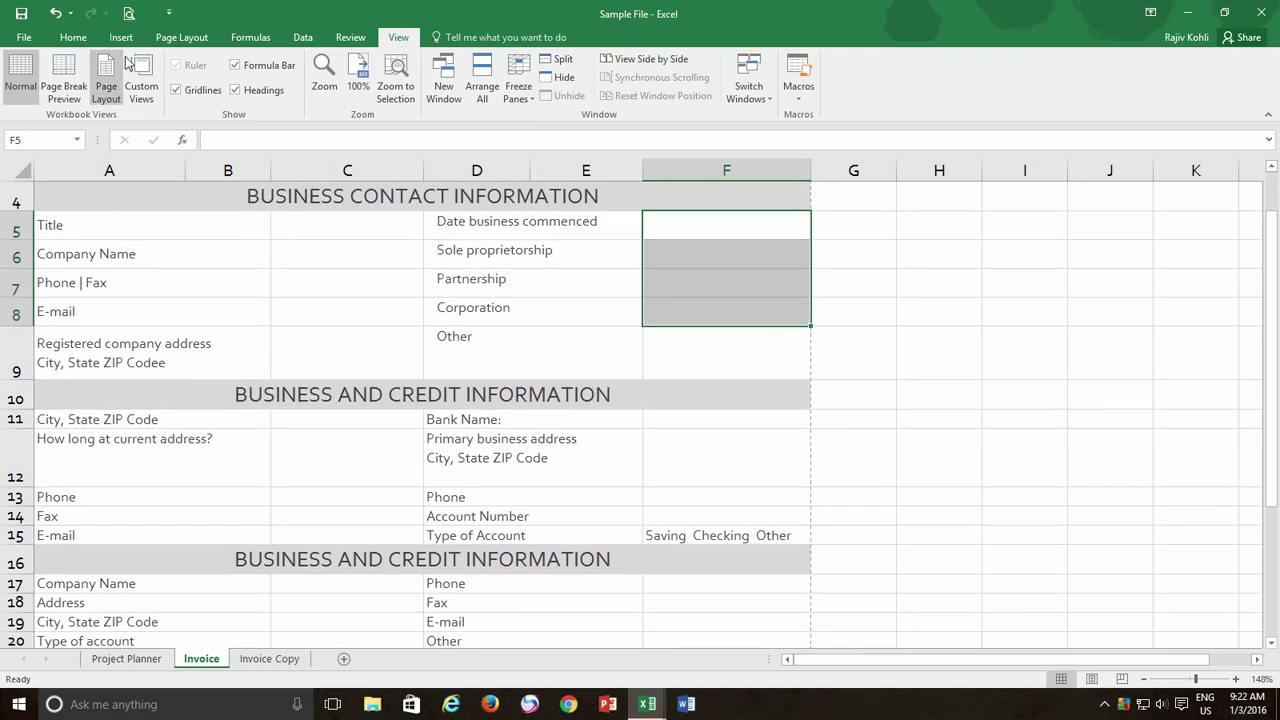
key(ctrl+p)
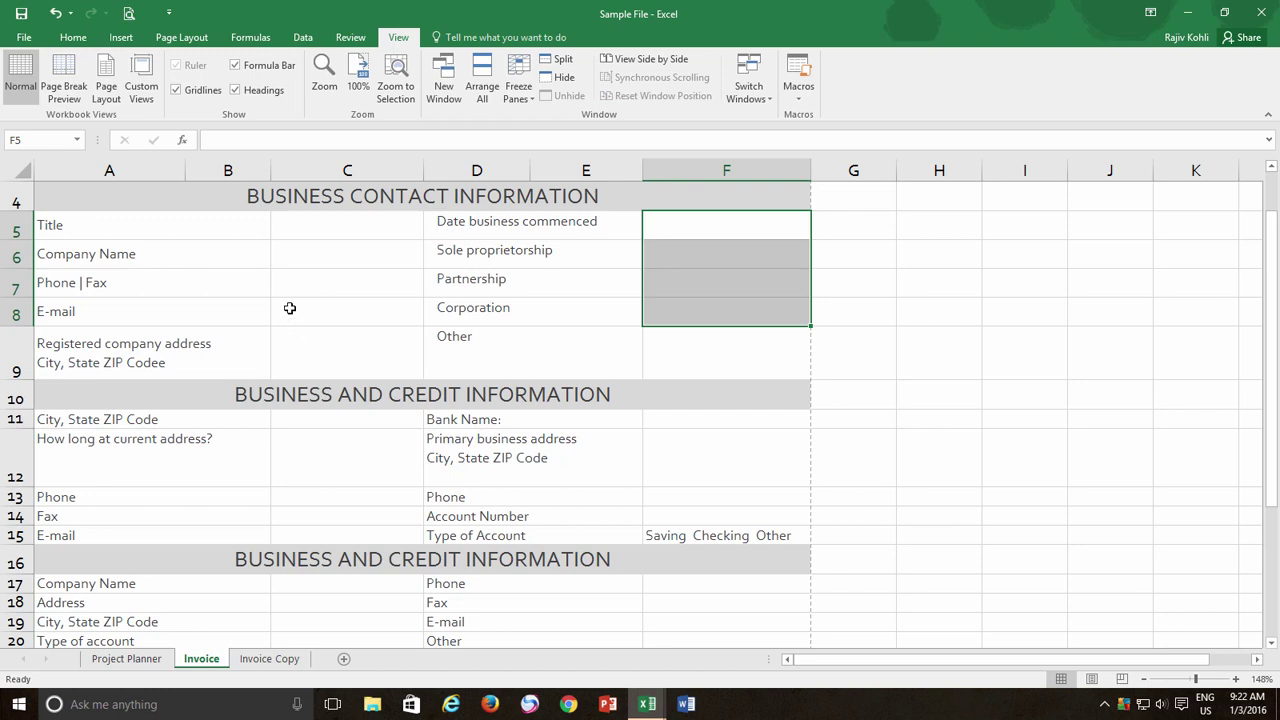
Step: Check Gridlines Print in Page Layout's Sheet Options for the Invoice sheet
click(185, 40)
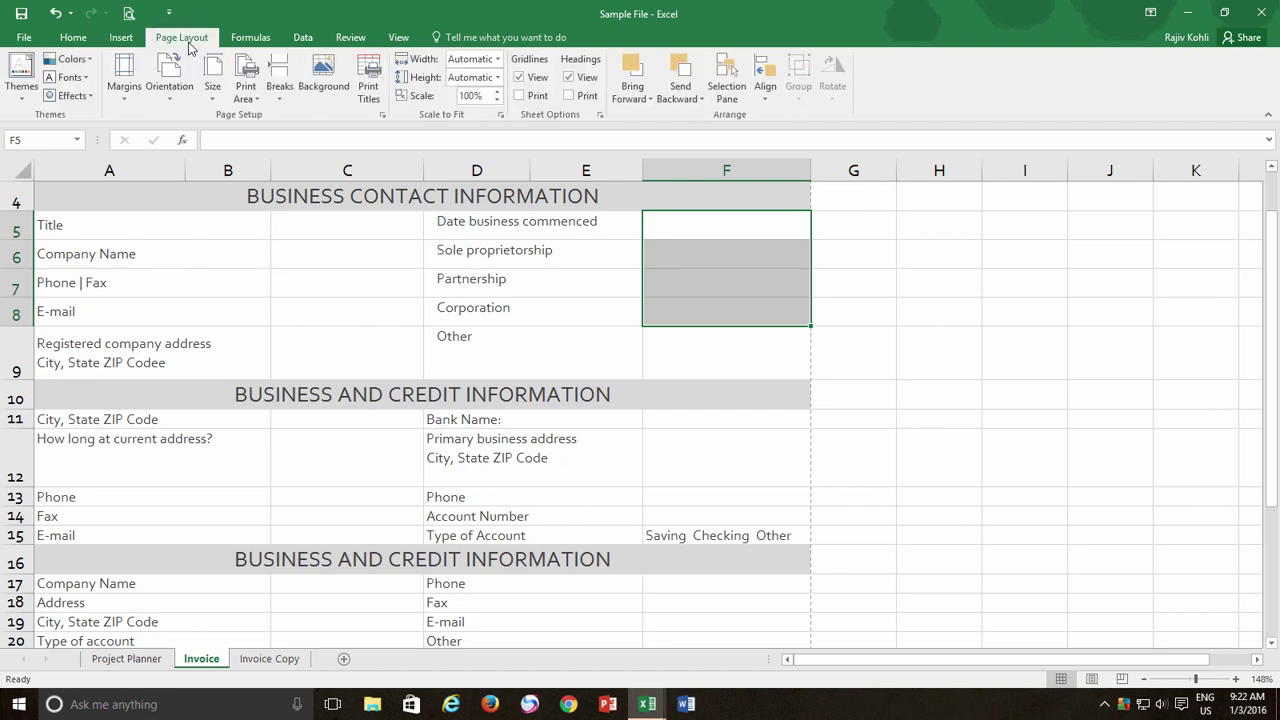
click(518, 96)
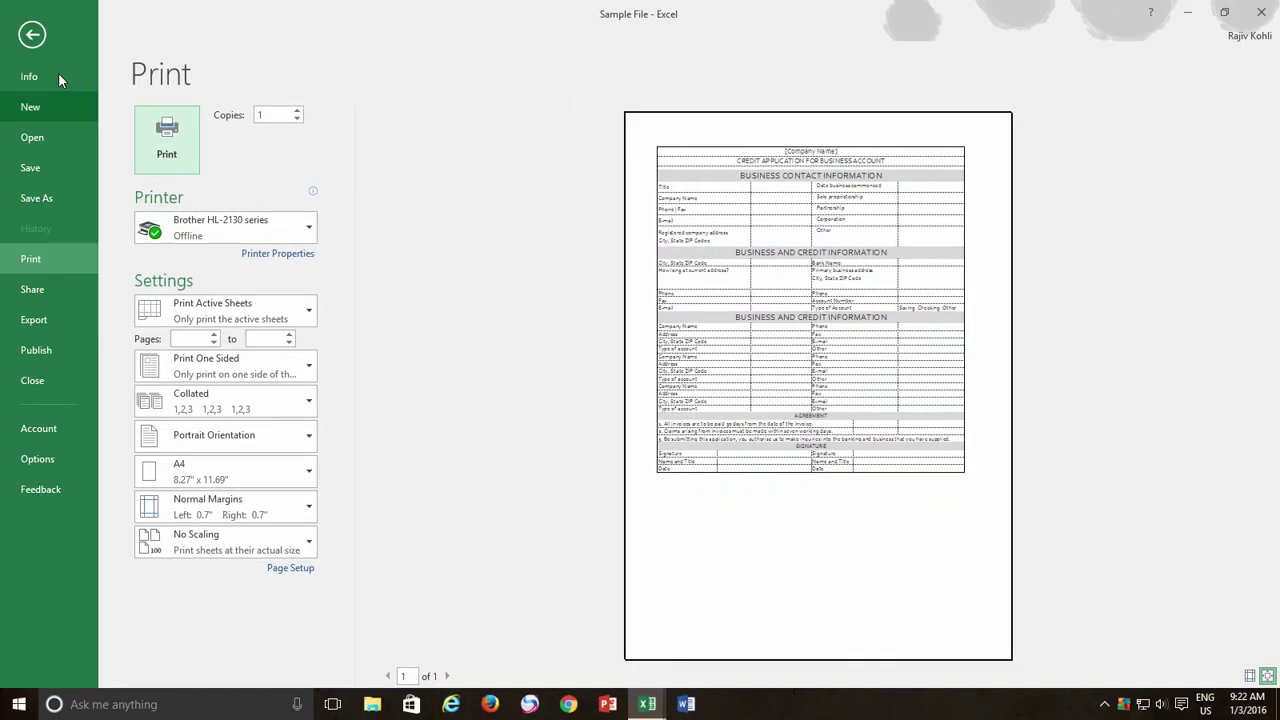
click(42, 37)
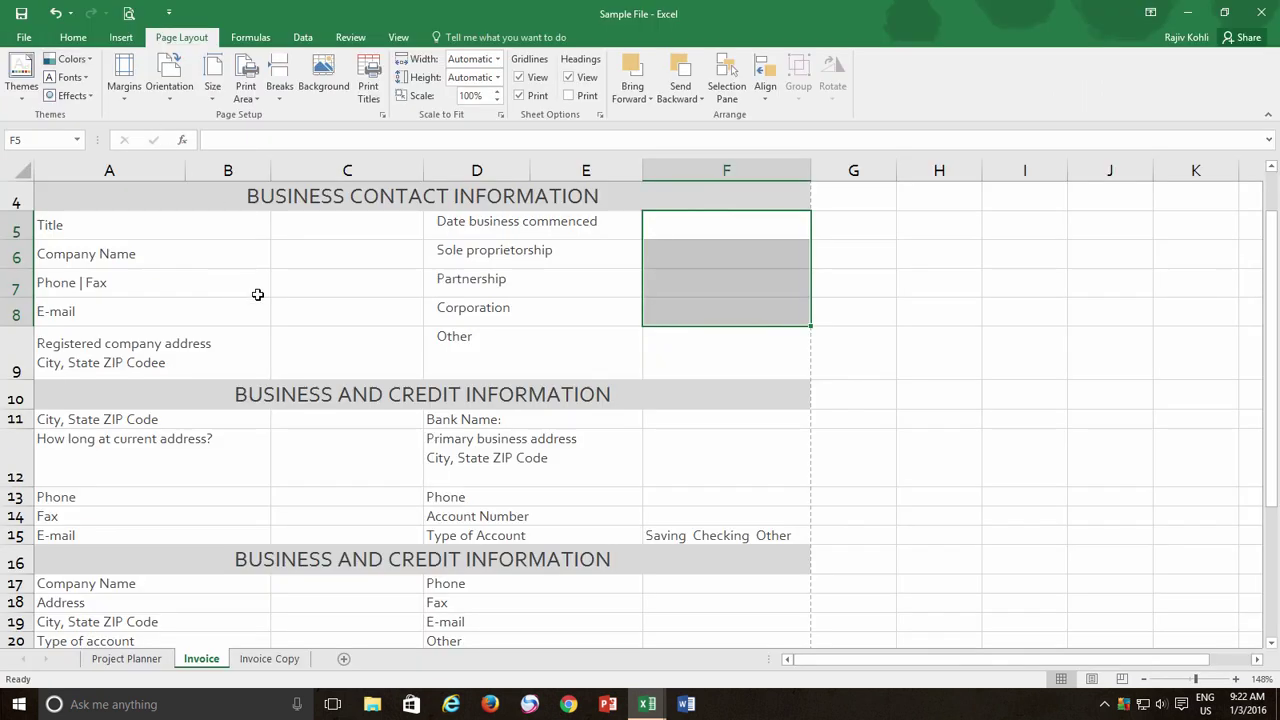
click(208, 230)
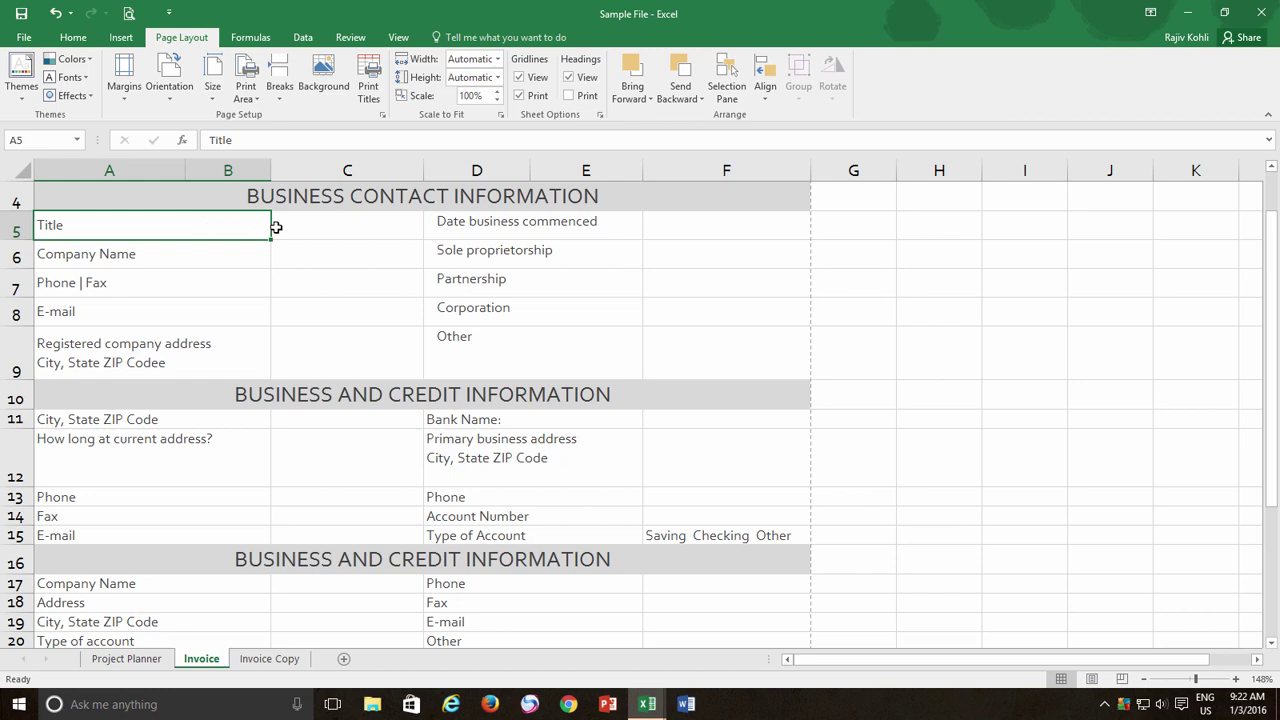
drag(294, 222, 303, 320)
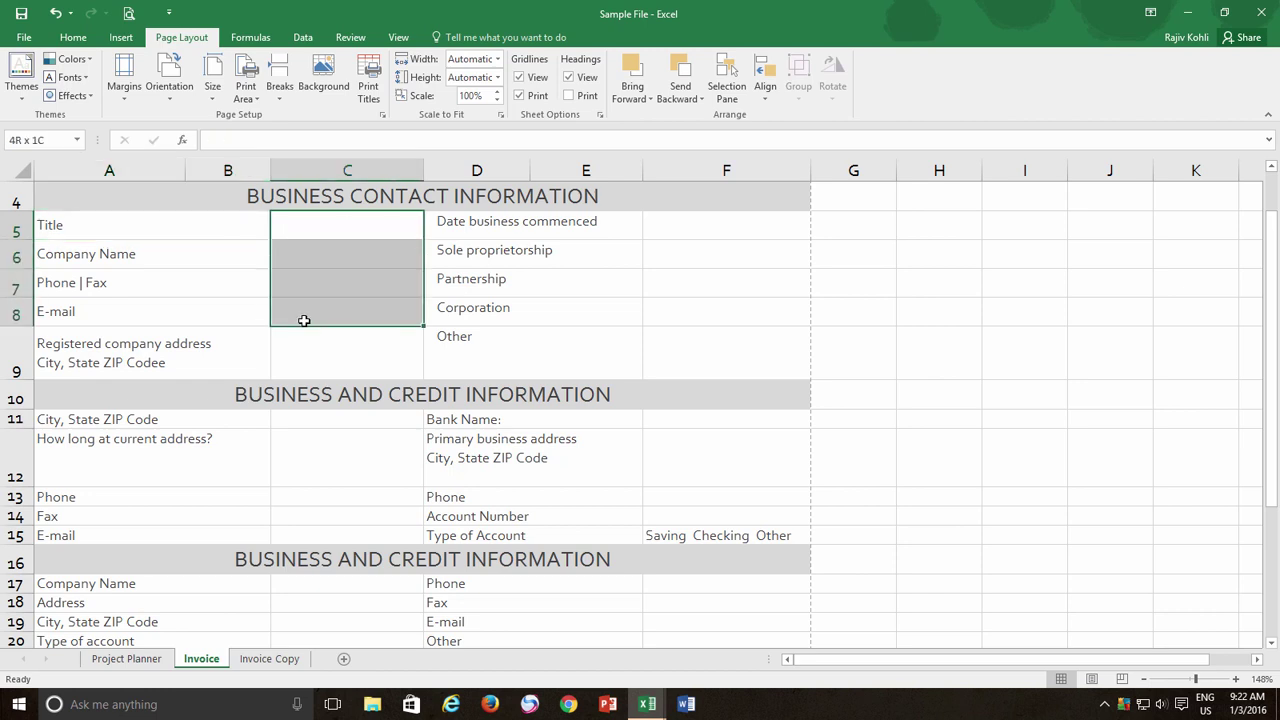
click(74, 38)
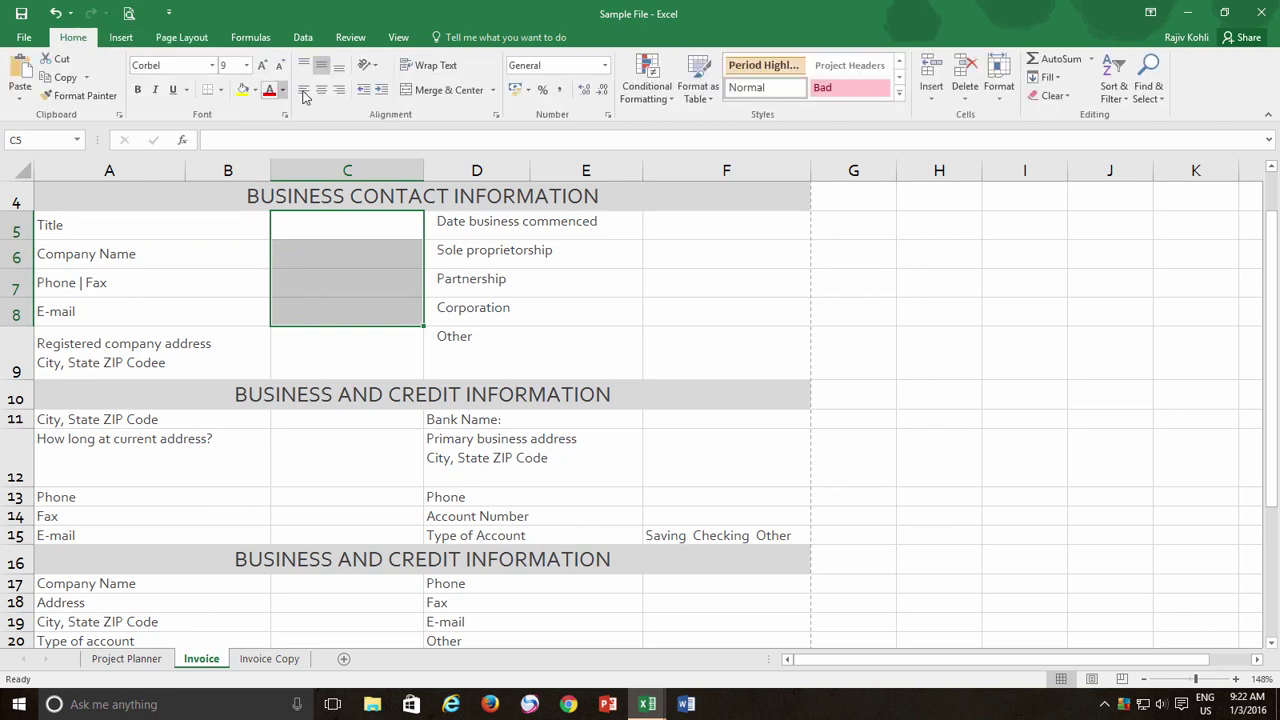
click(222, 92)
click(387, 240)
right_click(387, 240)
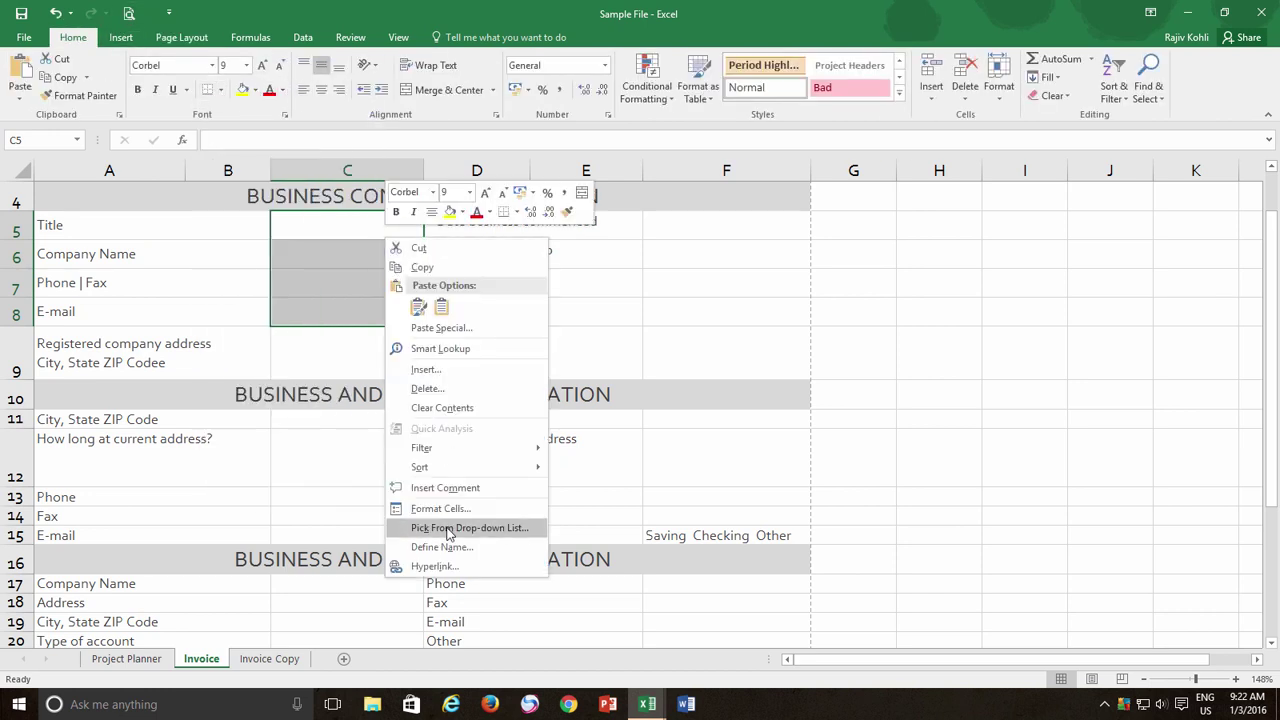
click(445, 508)
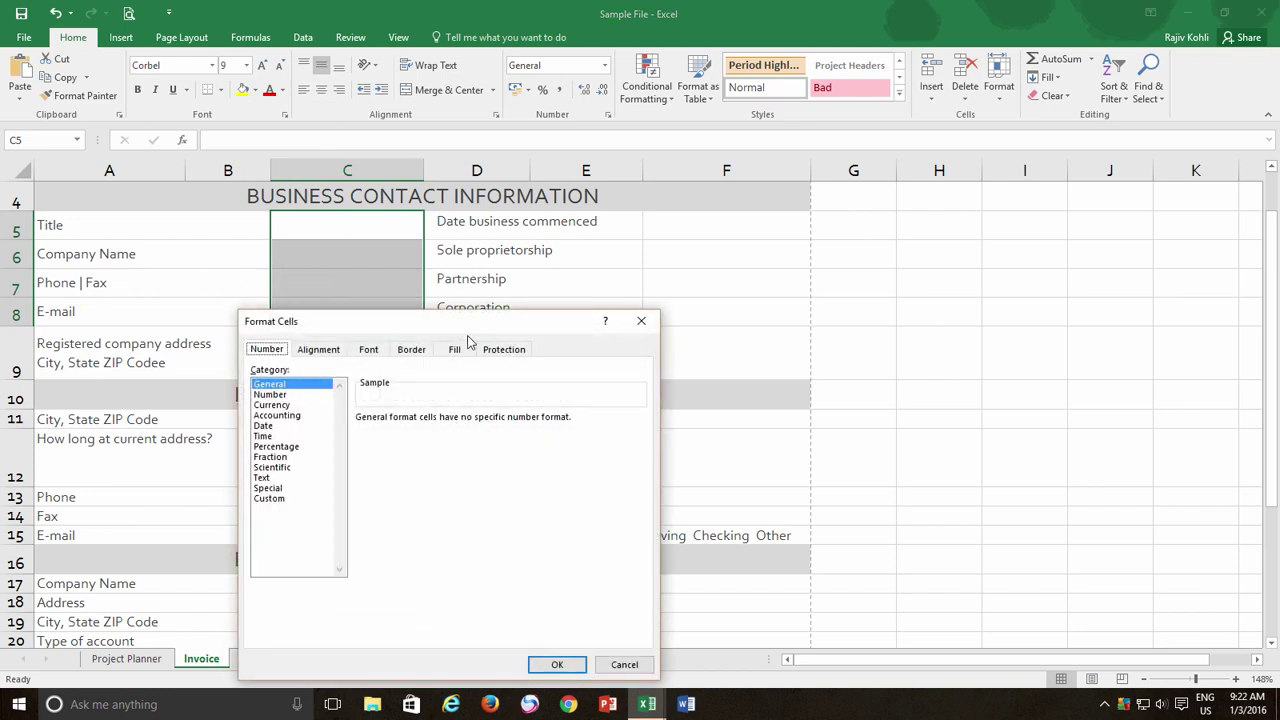
click(411, 349)
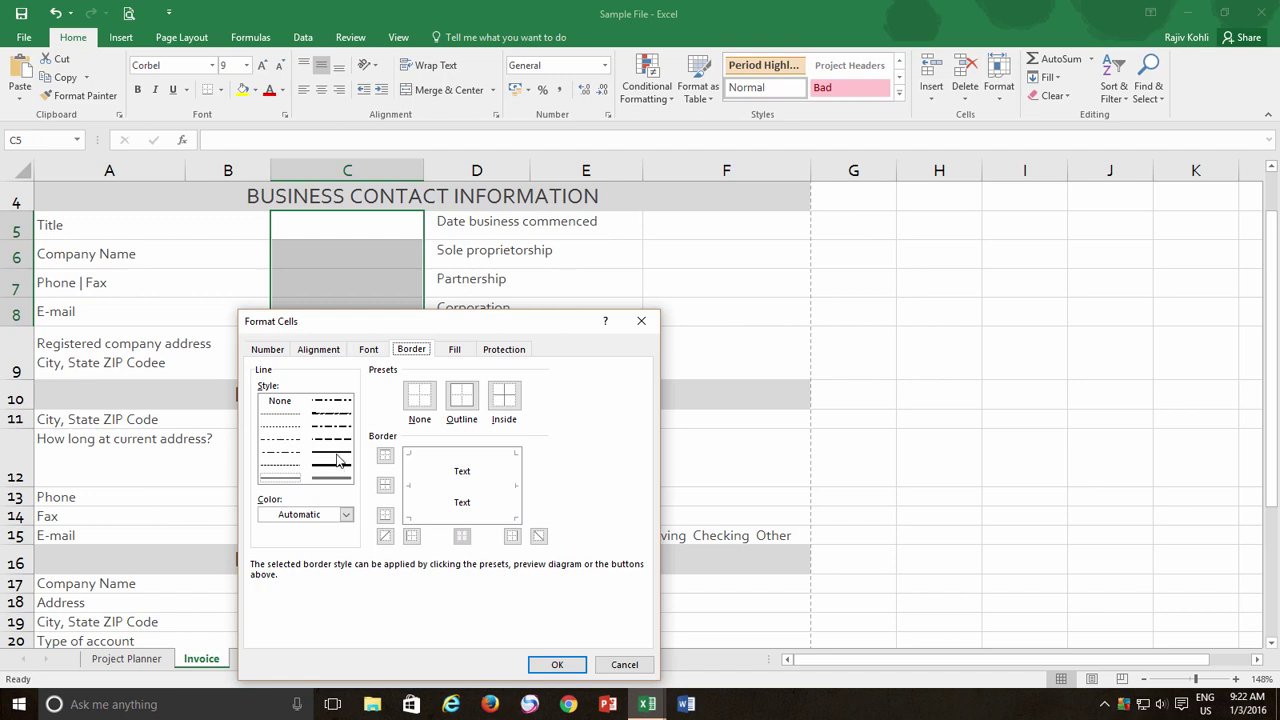
click(345, 518)
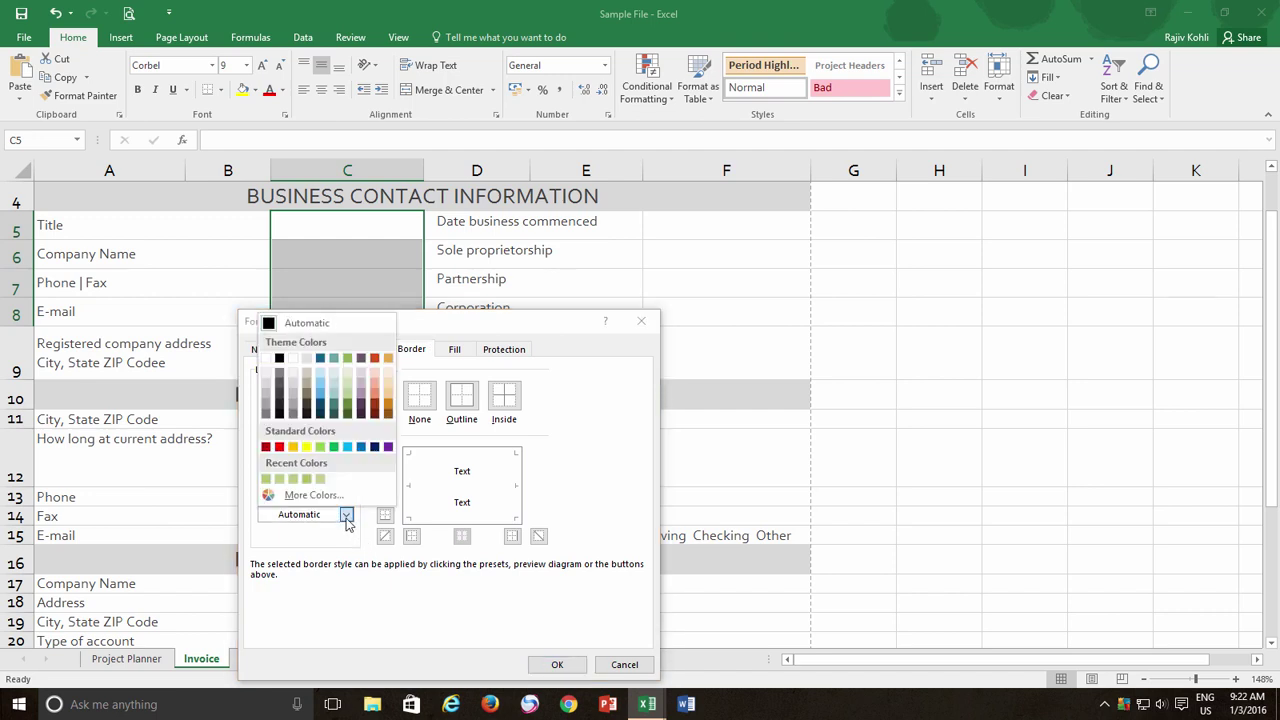
click(345, 515)
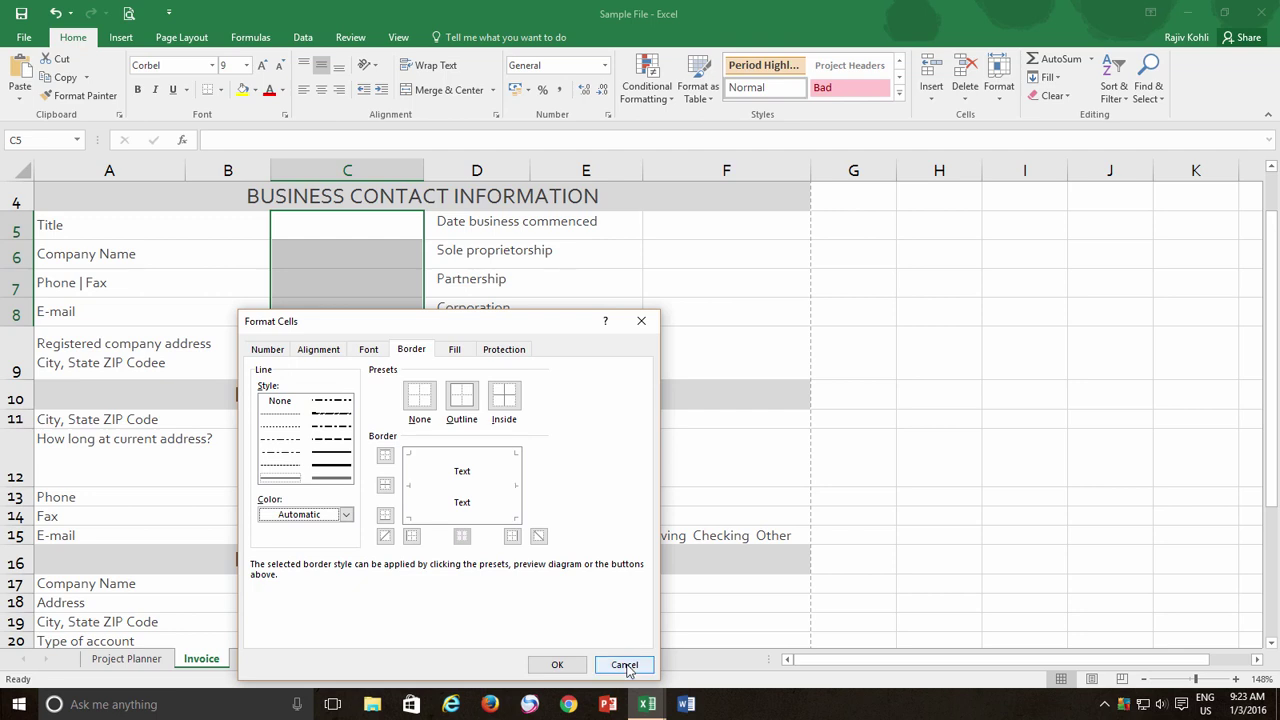
click(624, 664)
Step: Preview the bordered Invoice Copy sheet, then preview the gridline-printing Invoice sheet for comparison
click(269, 659)
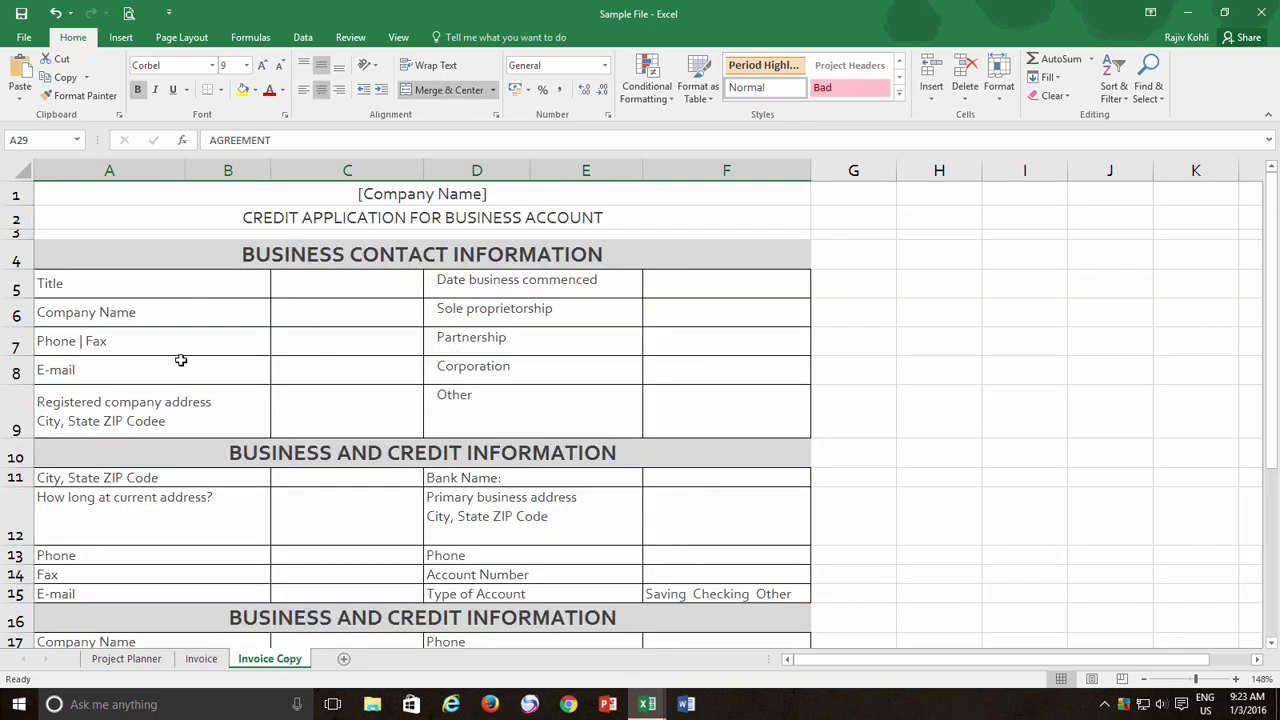
click(128, 13)
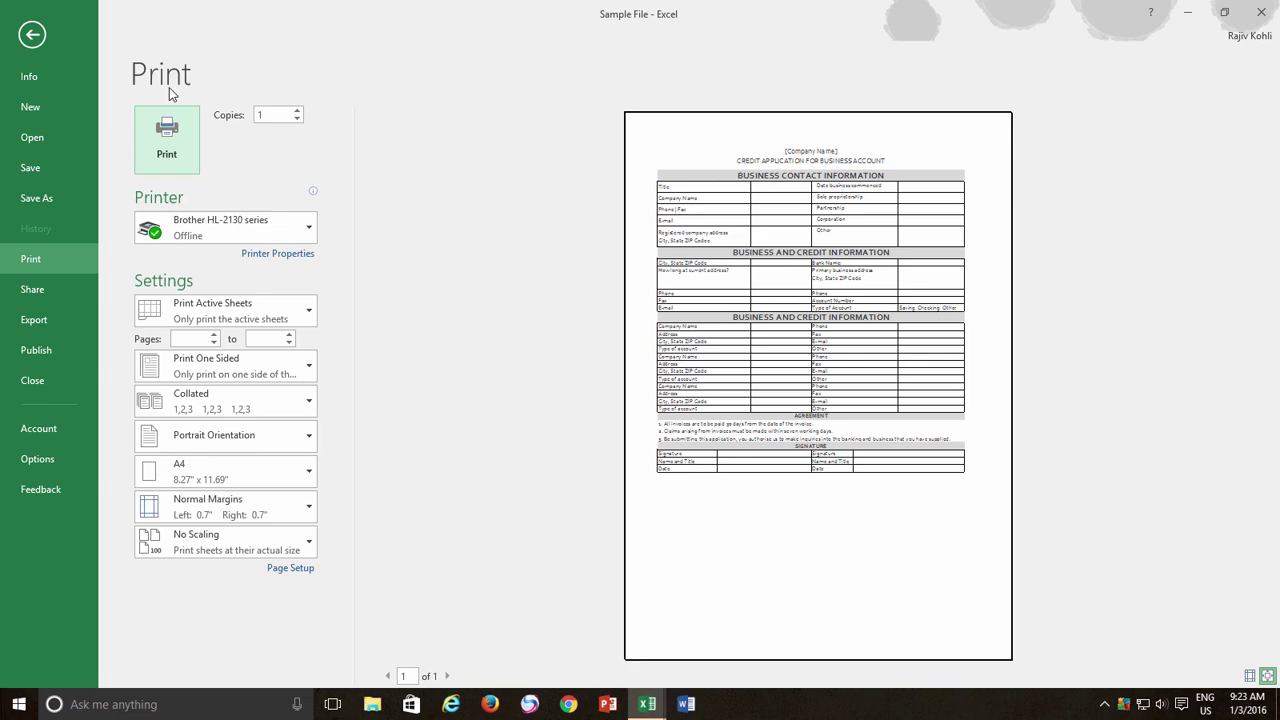
click(33, 36)
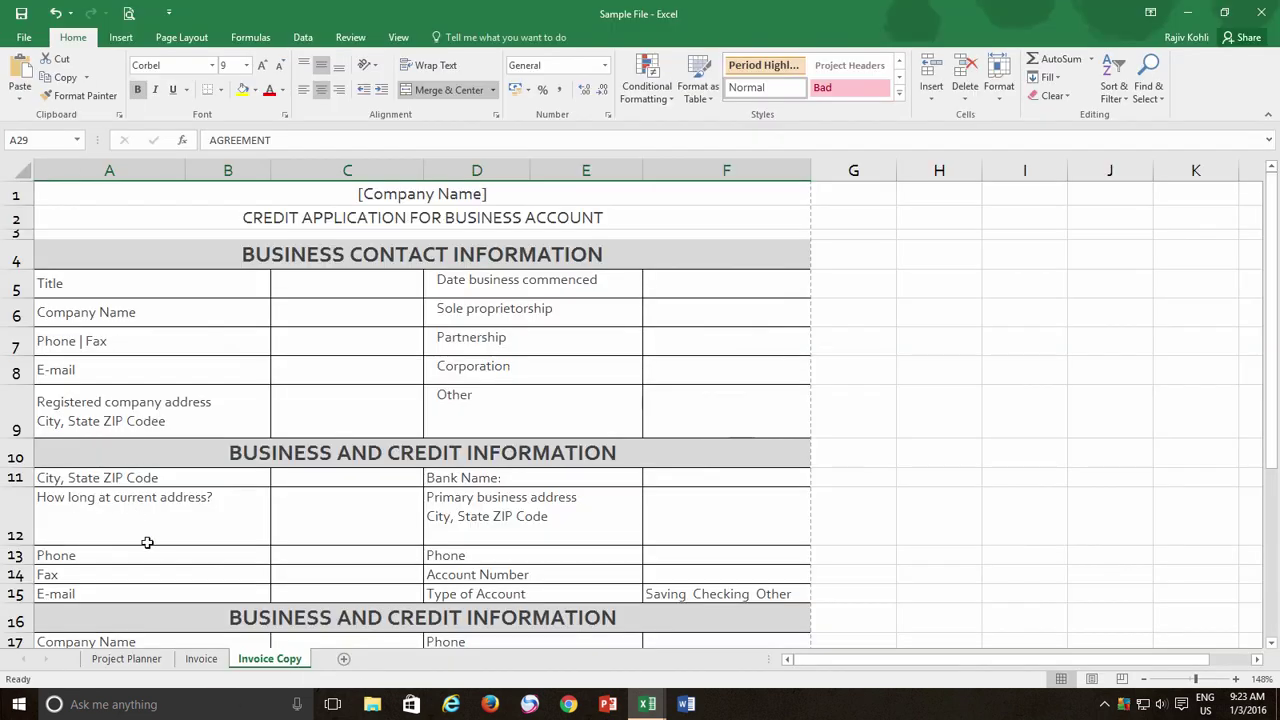
click(201, 659)
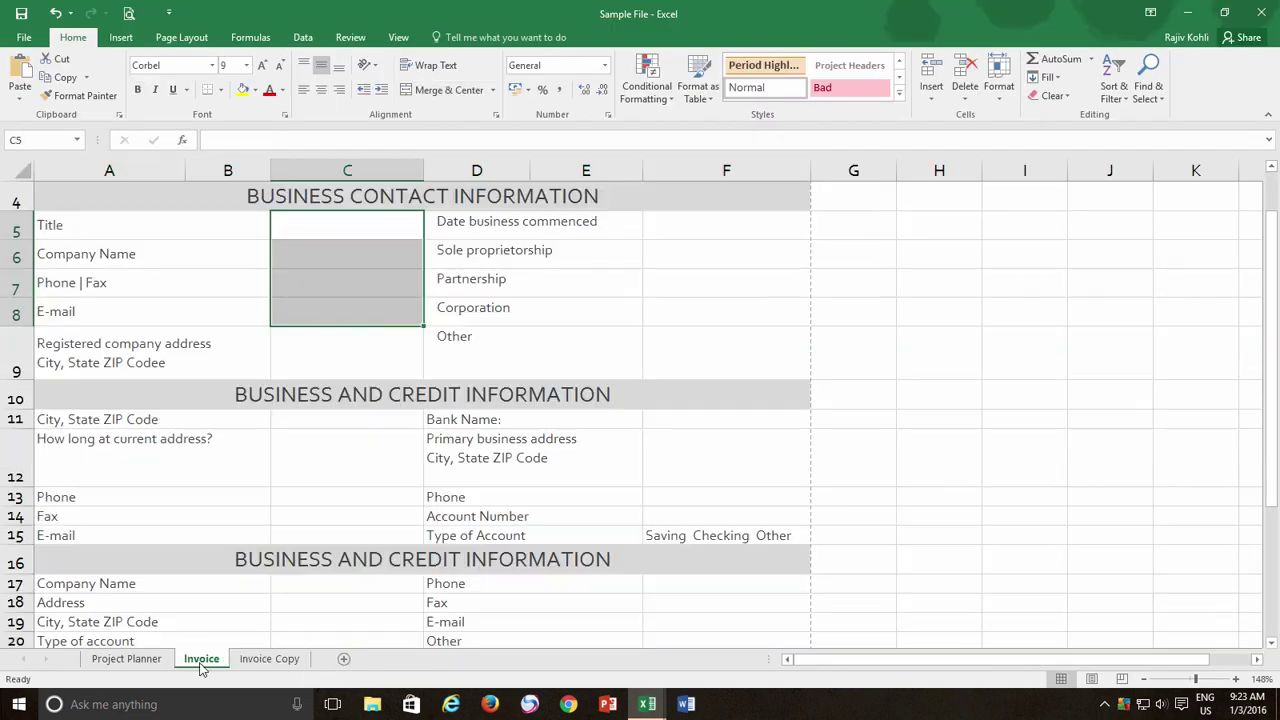
click(128, 13)
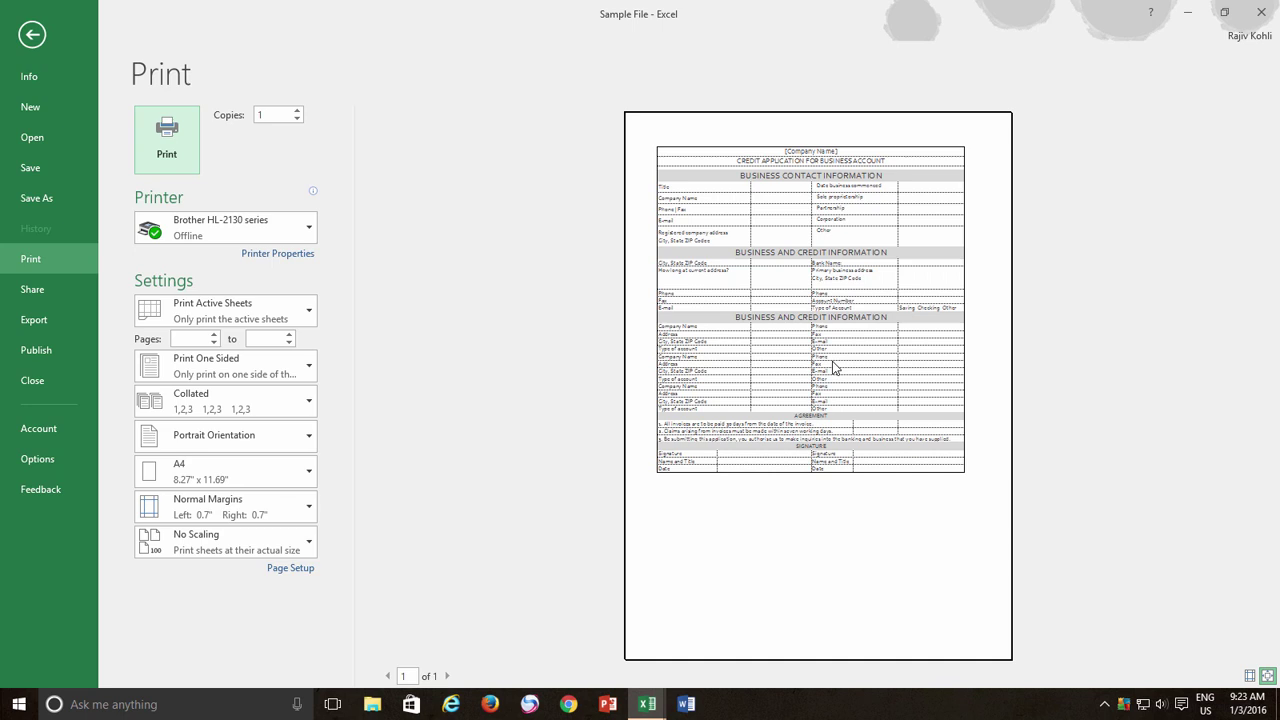
Step: Leave the preview and open Invoice Copy's print preview to compare its solid borders
click(32, 34)
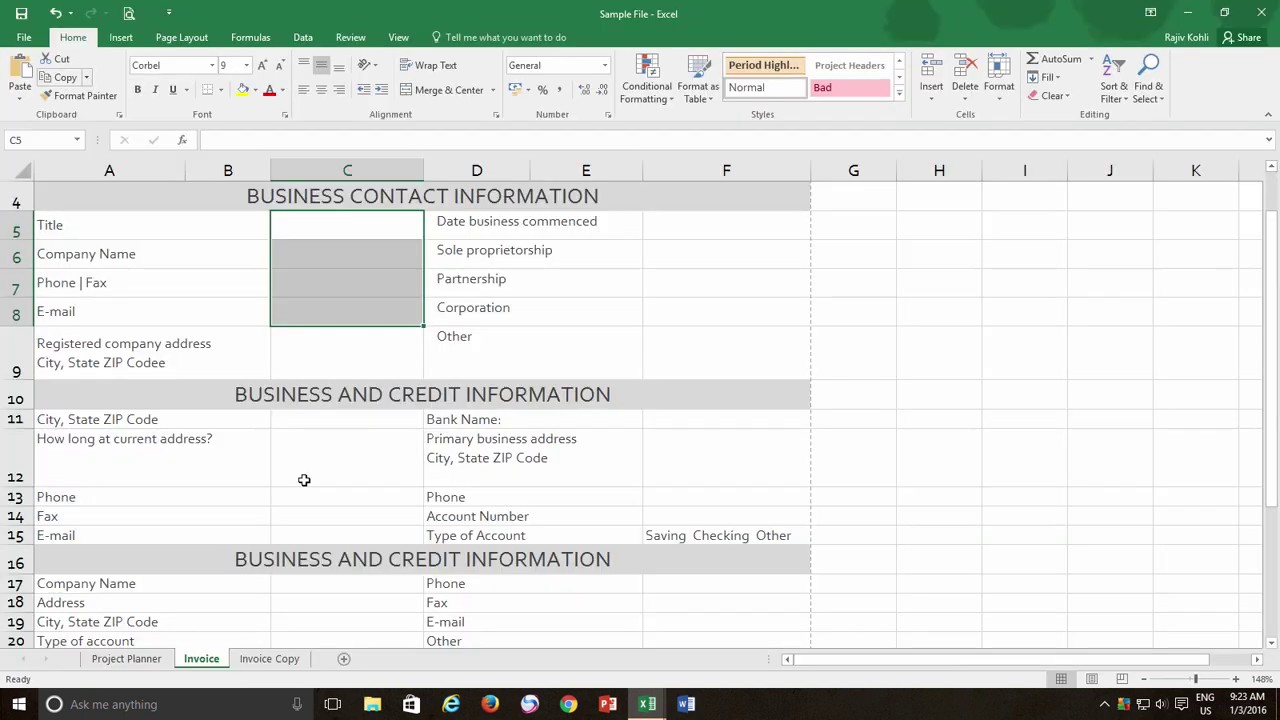
click(270, 659)
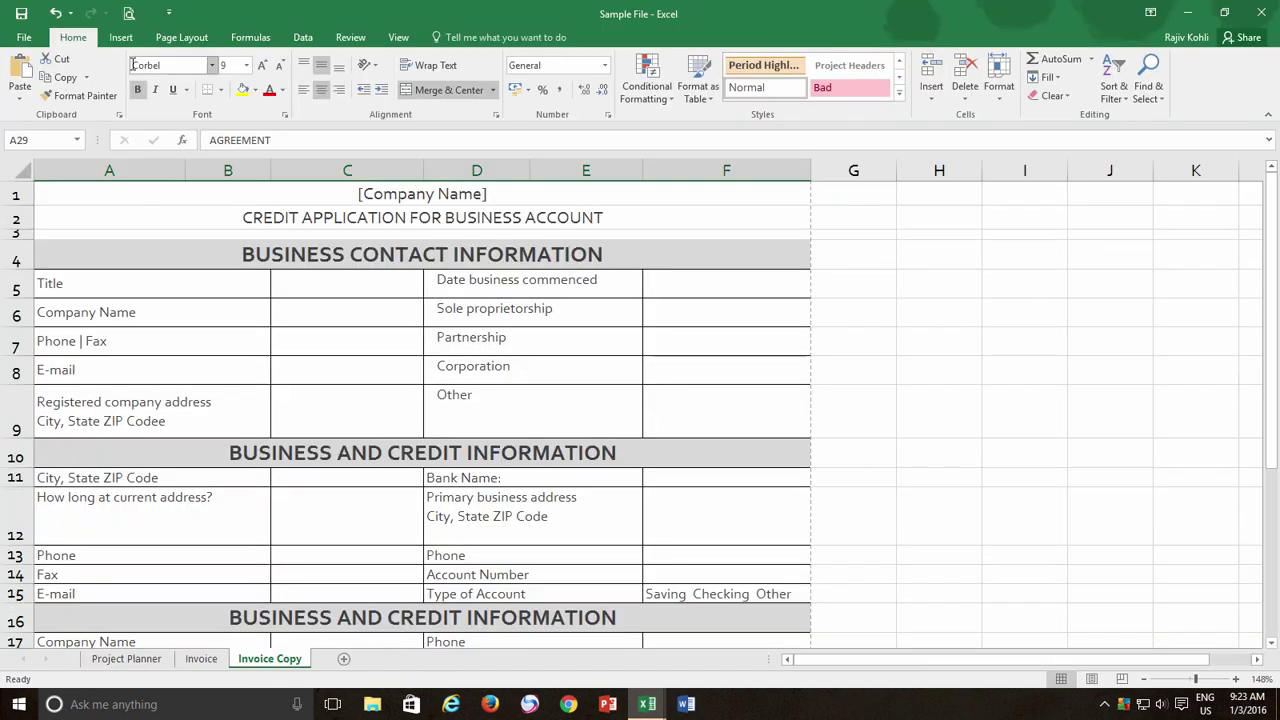
click(129, 13)
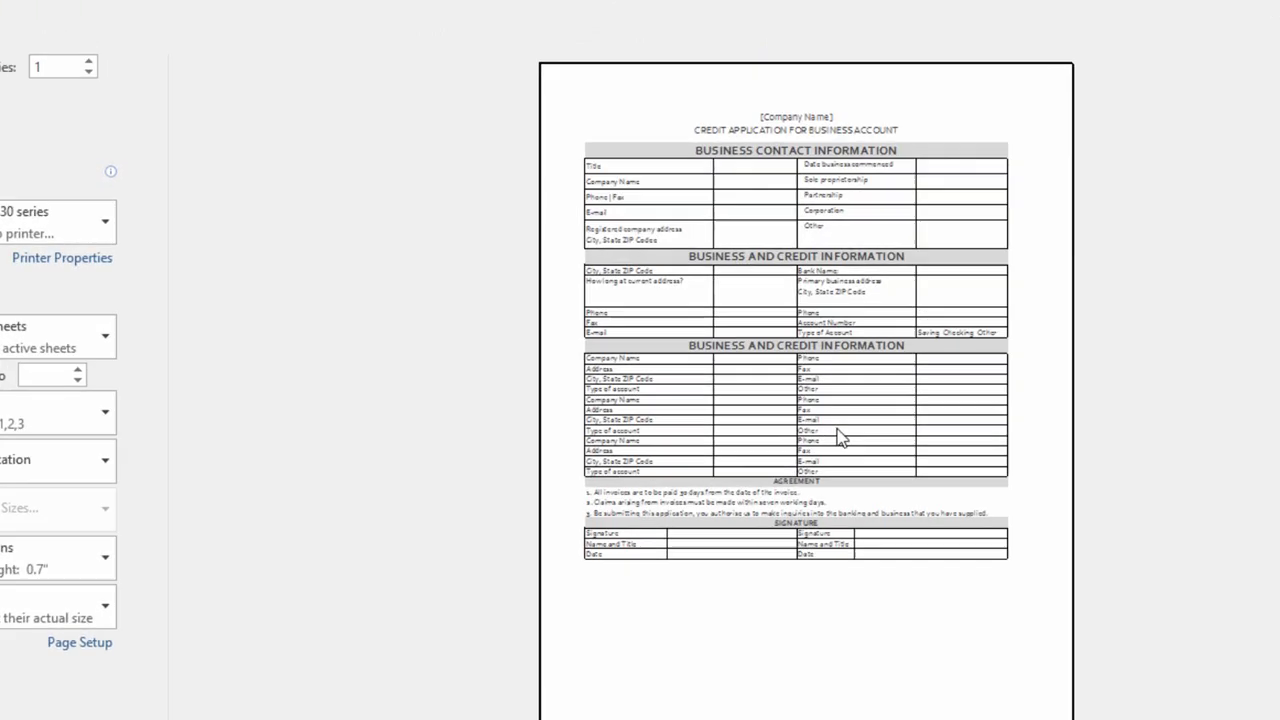